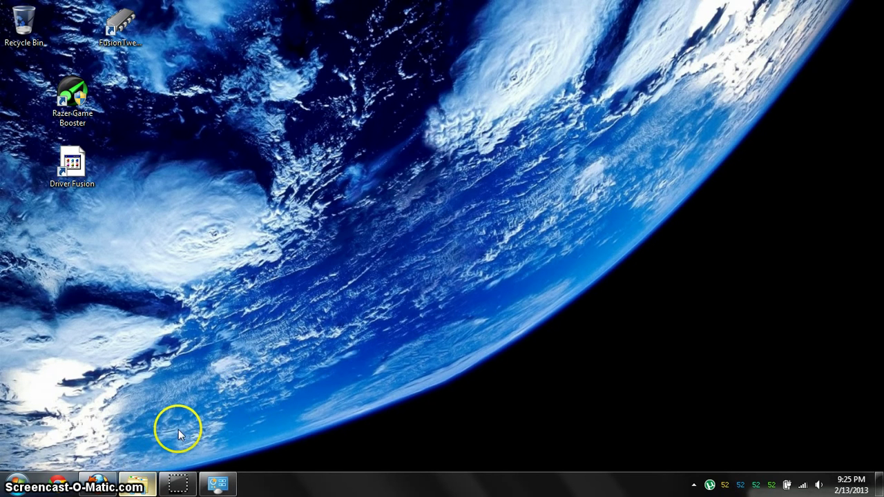
Restore the System window showing the AMD A6-3420M, 8.00 GB RAM, 64-bit Windows 7 details.
{"action": "left_click", "coordinate": [216, 485]}
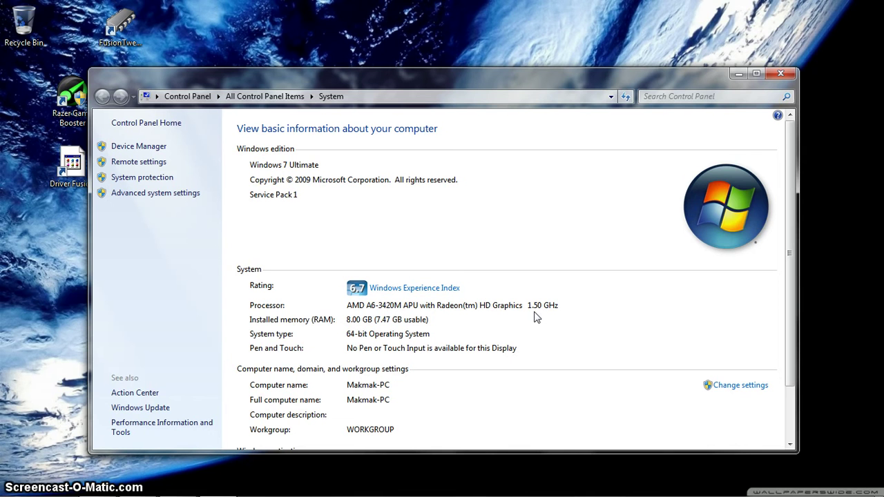
{"action": "left_click", "coordinate": [739, 486]}
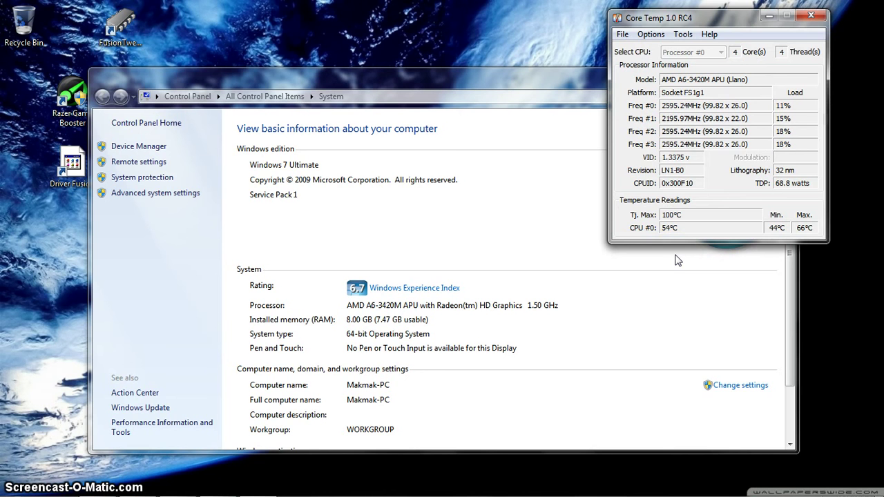
{"action": "left_click", "coordinate": [625, 189]}
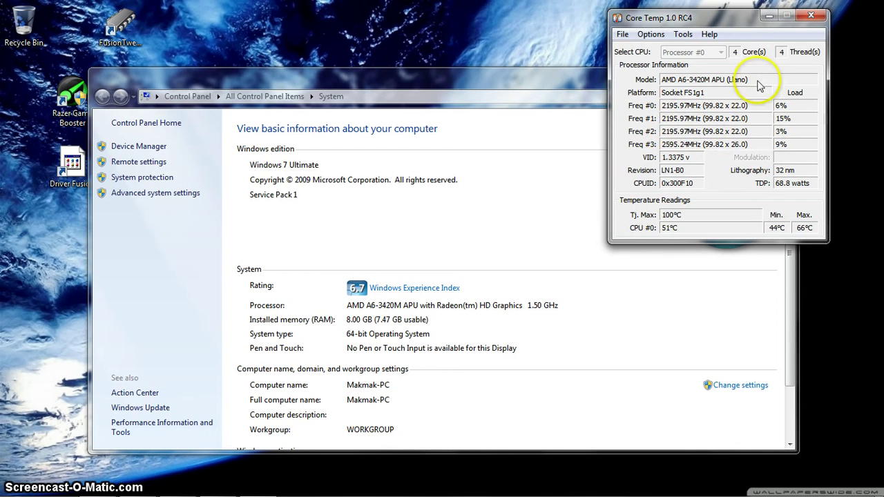
Hide the temperature monitor, reposition the System window and open the Windows Experience Index page.
{"action": "left_click", "coordinate": [768, 16]}
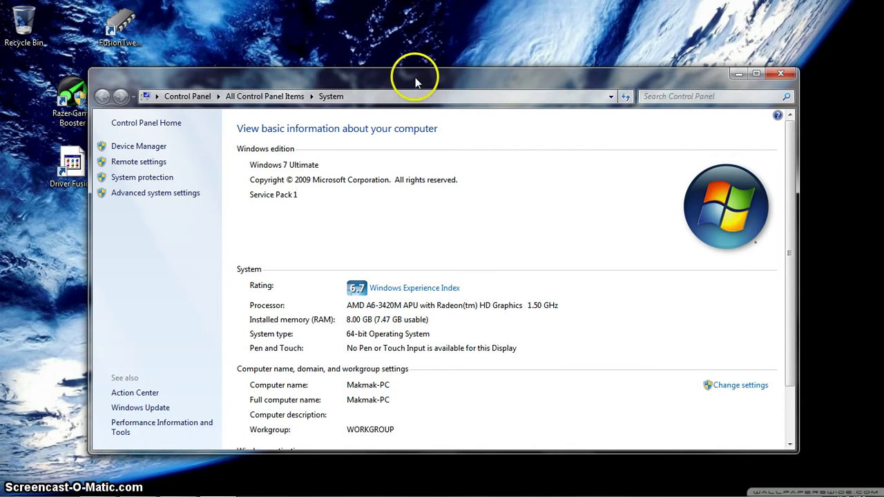
{"action": "left_click_drag", "start_coordinate": [410, 75], "coordinate": [429, 82]}
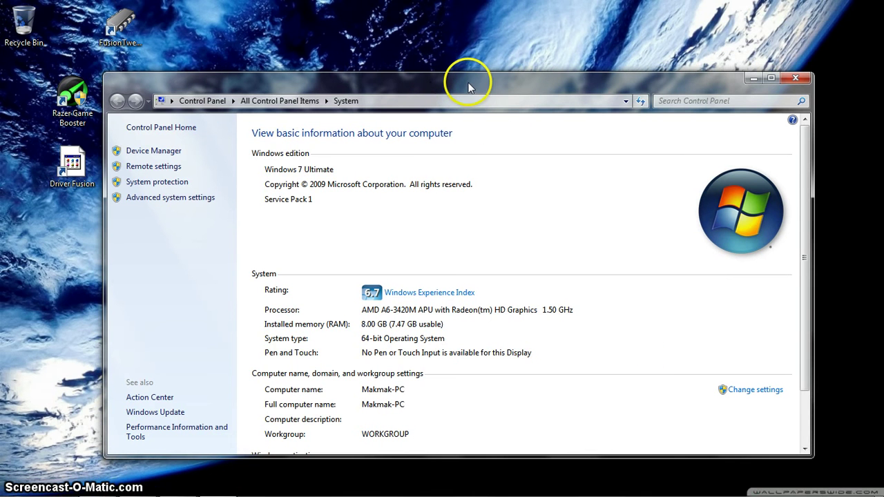
{"action": "left_click_drag", "start_coordinate": [463, 82], "coordinate": [482, 75]}
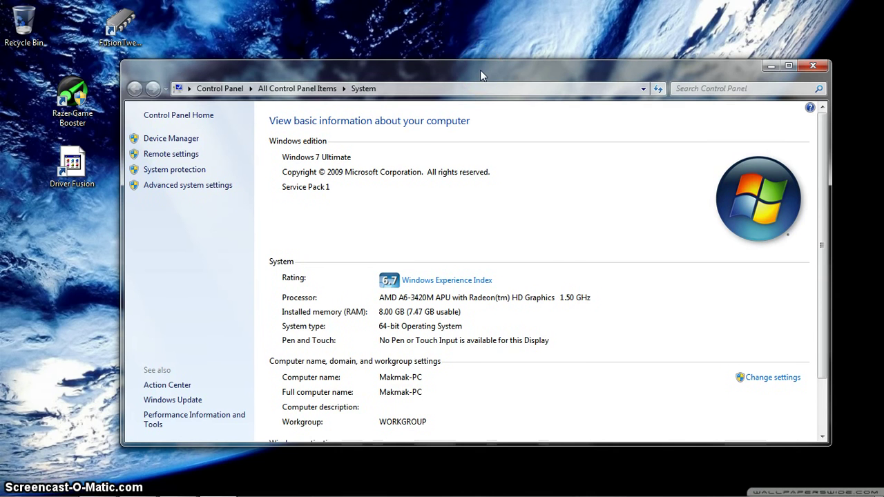
{"action": "left_click", "coordinate": [431, 282]}
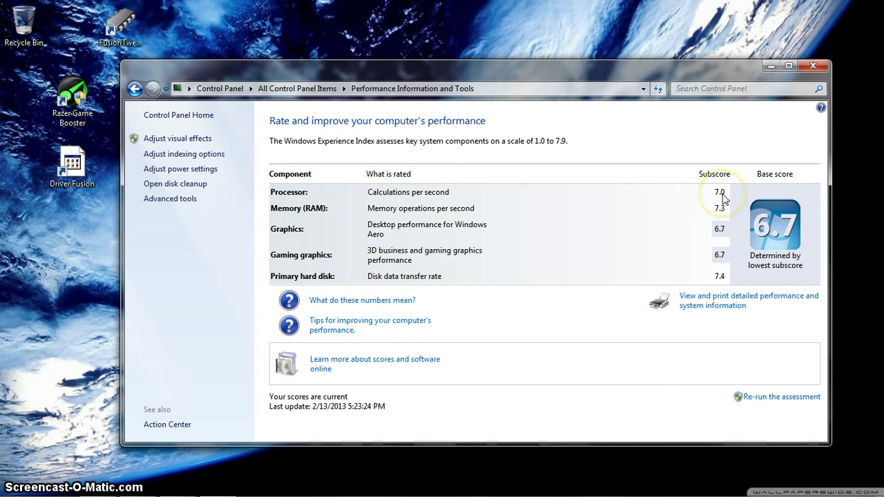
Compare the subscores against the YouTube overclocking video by switching back and forth.
{"action": "mouse_move", "coordinate": [242, 492]}
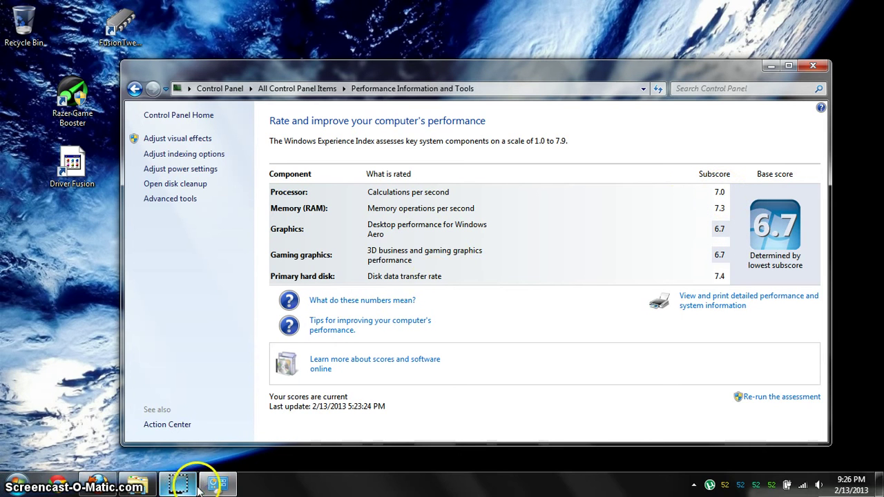
{"action": "left_click", "coordinate": [101, 488]}
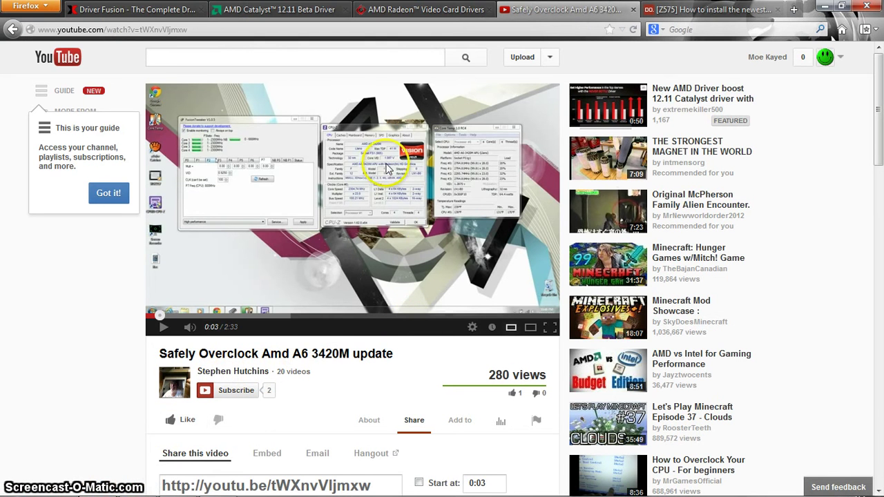
{"action": "left_click", "coordinate": [826, 8]}
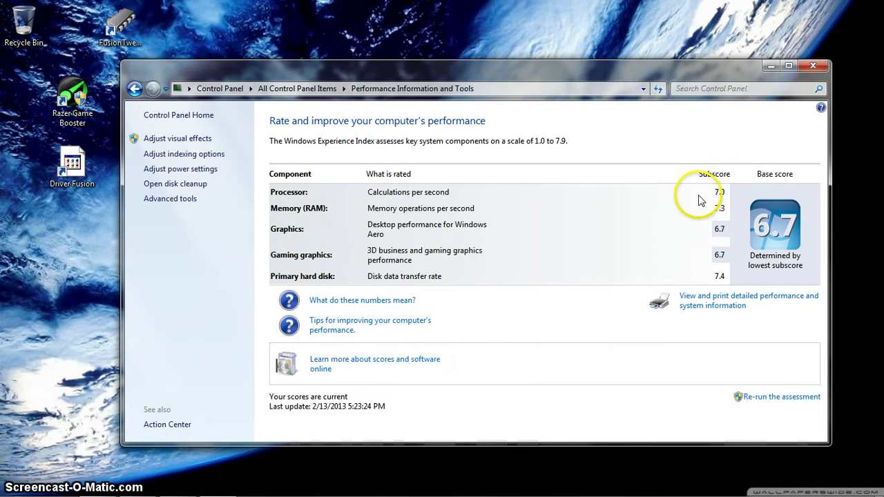
{"action": "mouse_move", "coordinate": [110, 487]}
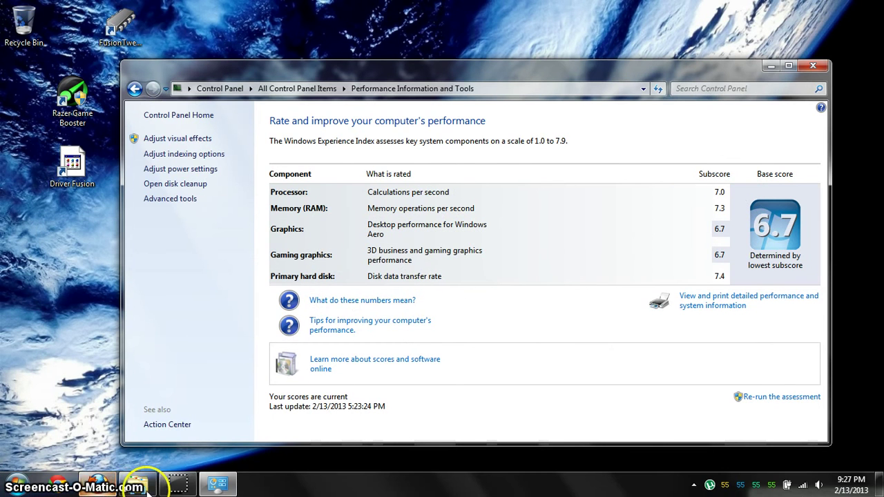
{"action": "left_click", "coordinate": [102, 488]}
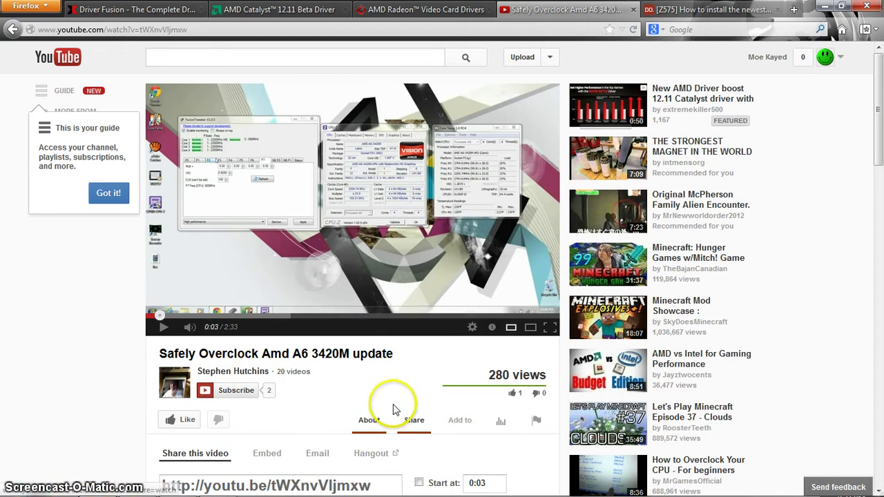
{"action": "left_click", "coordinate": [822, 8]}
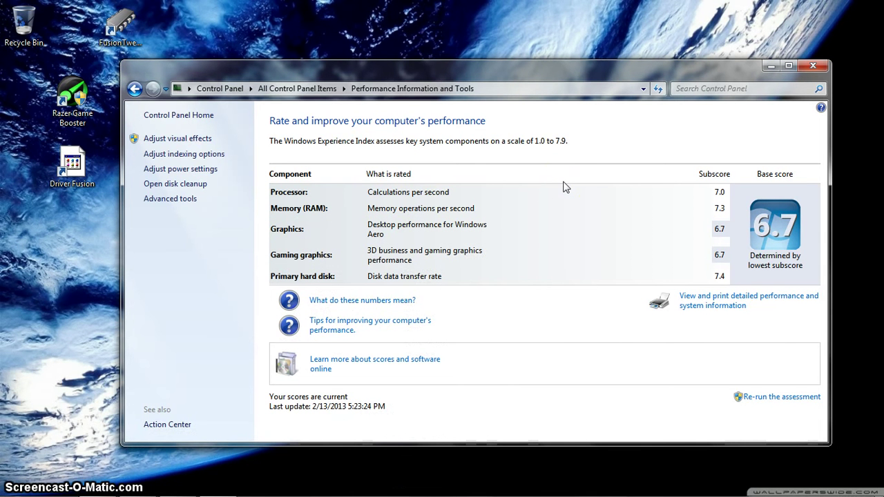
Minimize the performance scores window to leave the desktop showing.
{"action": "left_click", "coordinate": [564, 129]}
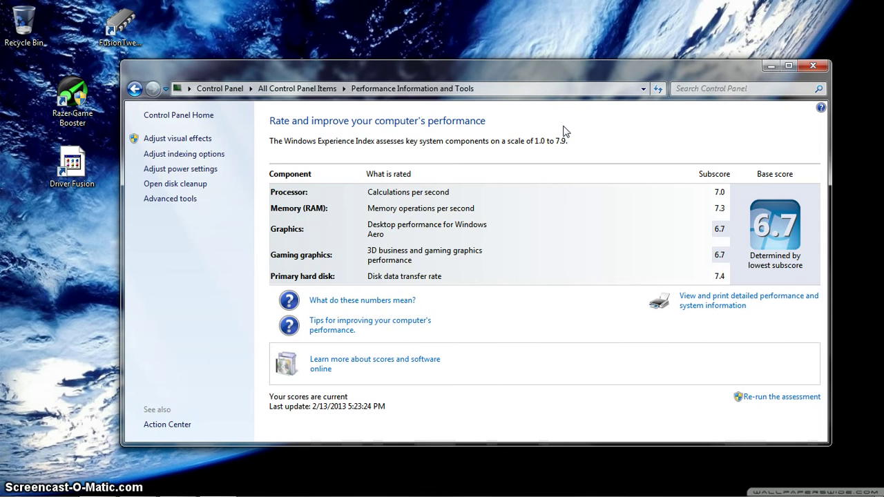
{"action": "left_click", "coordinate": [612, 129]}
{"action": "left_click", "coordinate": [769, 67]}
{"action": "mouse_move", "coordinate": [116, 489]}
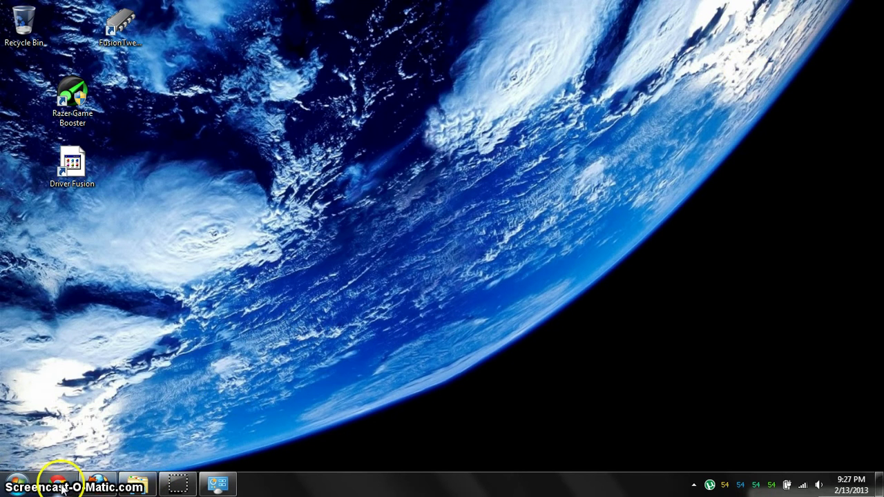
{"action": "left_click", "coordinate": [17, 484]}
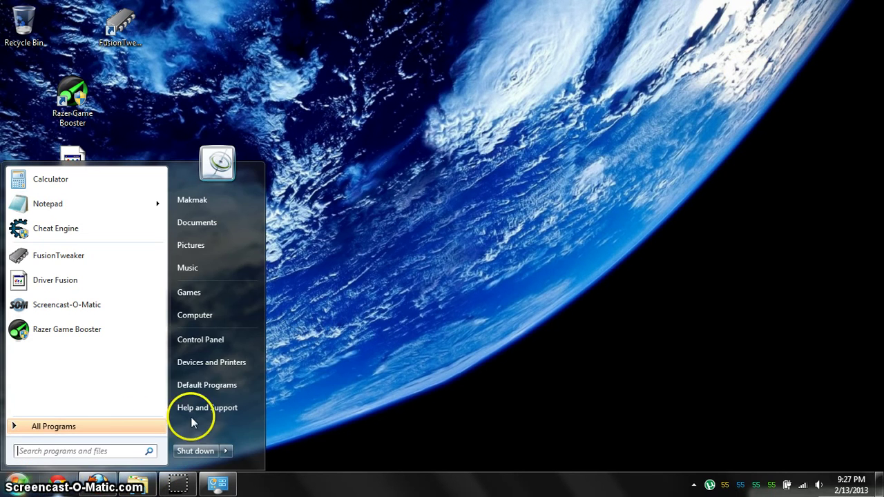
{"action": "left_click", "coordinate": [204, 341]}
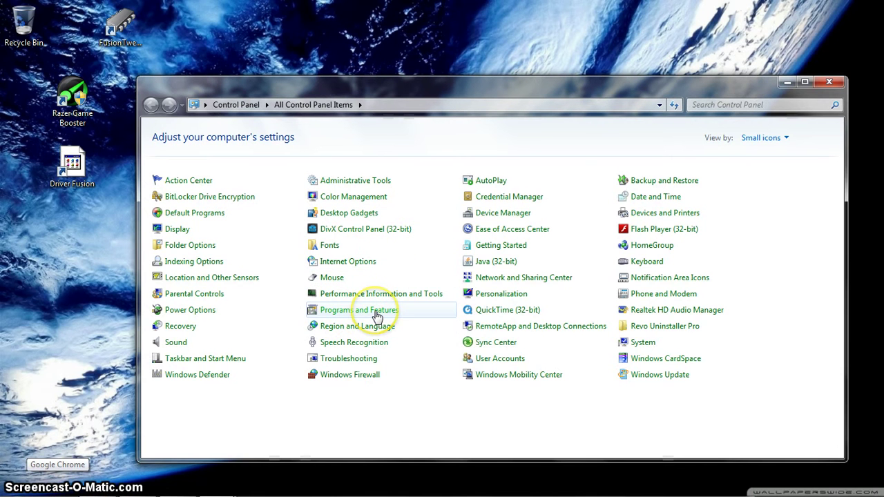
{"action": "left_click", "coordinate": [367, 310]}
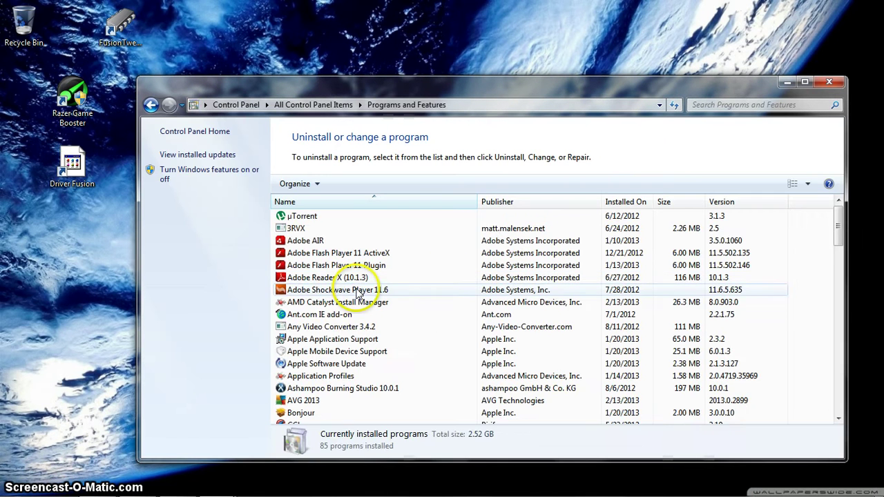
{"action": "left_click", "coordinate": [364, 304]}
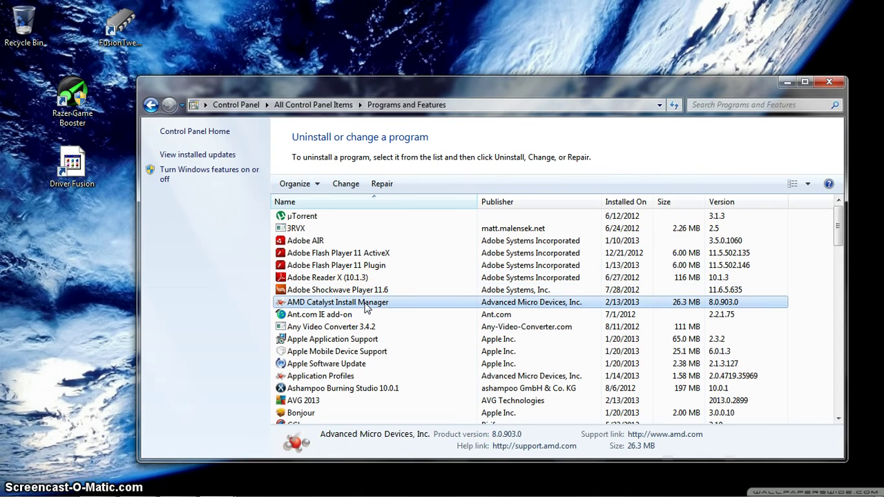
{"action": "left_click", "coordinate": [337, 309]}
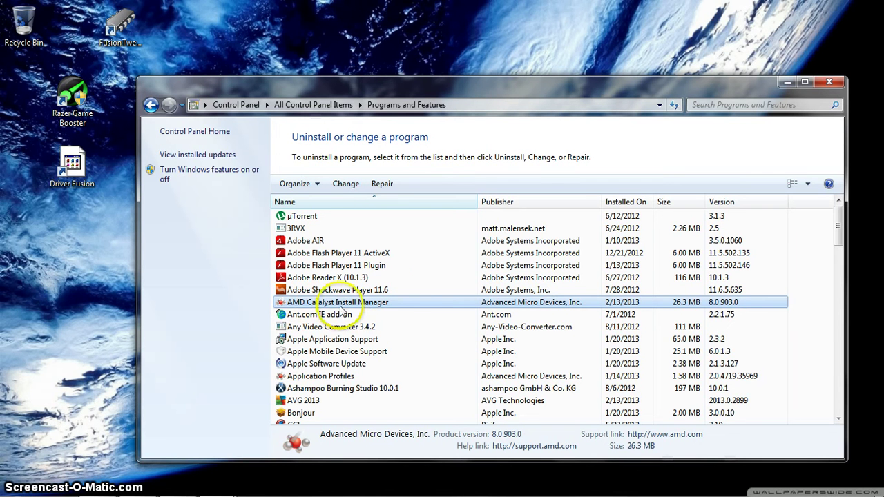
{"action": "left_click", "coordinate": [829, 83]}
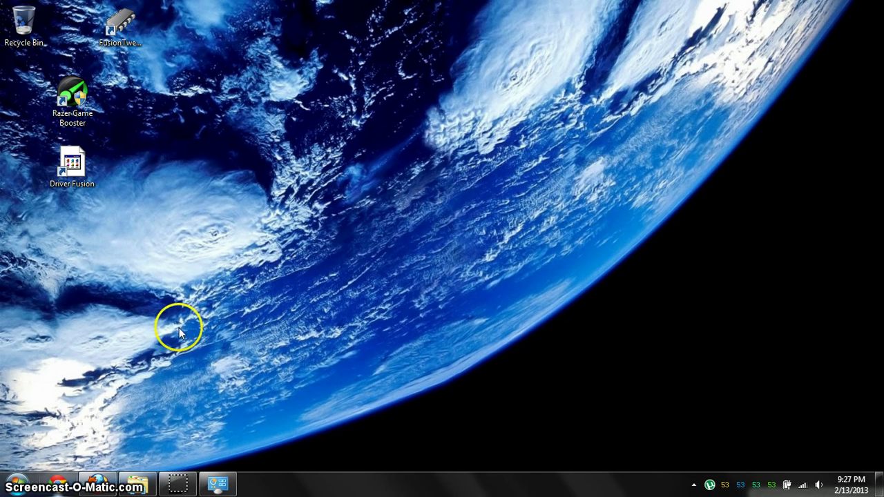
{"action": "left_click", "coordinate": [98, 482]}
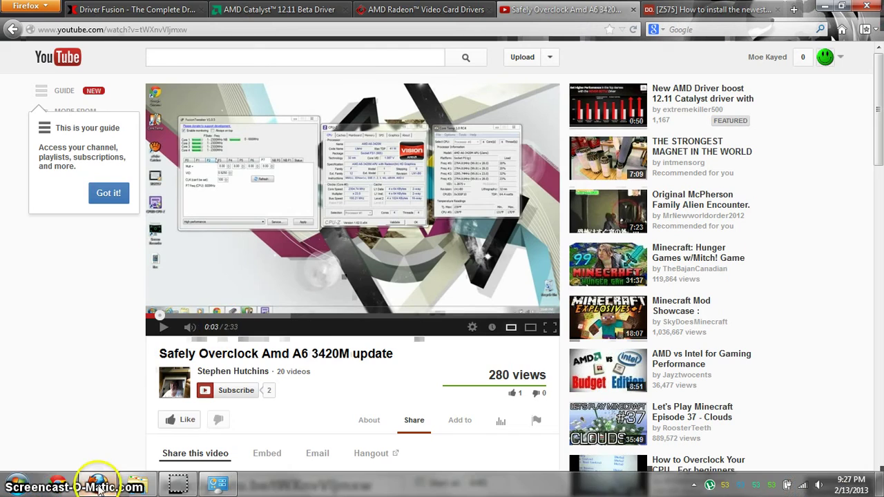
{"action": "left_click", "coordinate": [153, 10]}
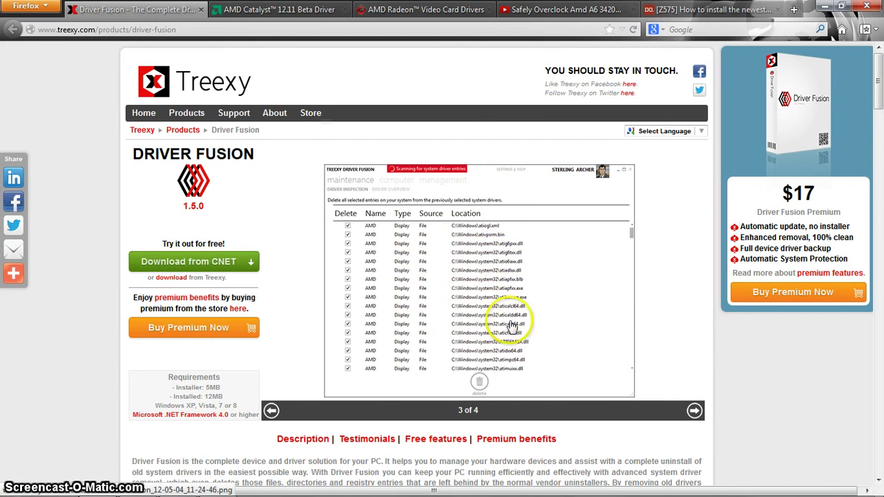
{"action": "left_click", "coordinate": [824, 9]}
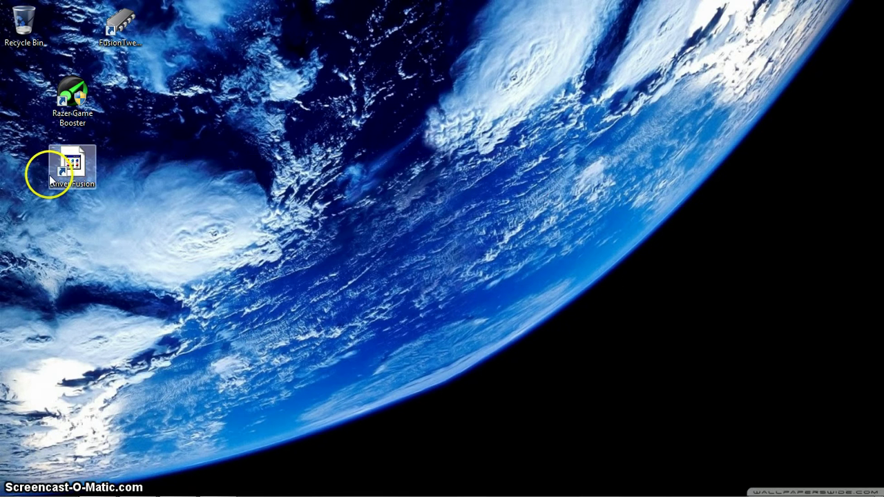
Launch Driver Fusion and scan for leftover AMD Display driver entries.
{"action": "double_click", "coordinate": [74, 174]}
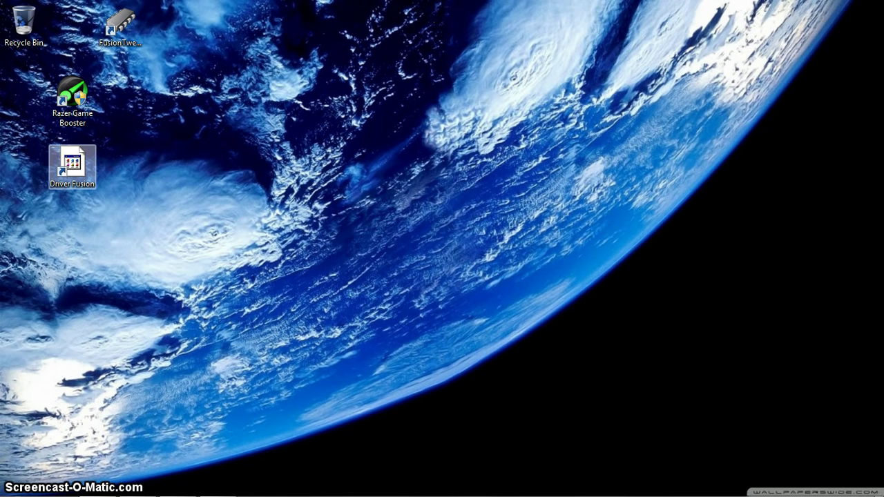
{"action": "left_click", "coordinate": [495, 267]}
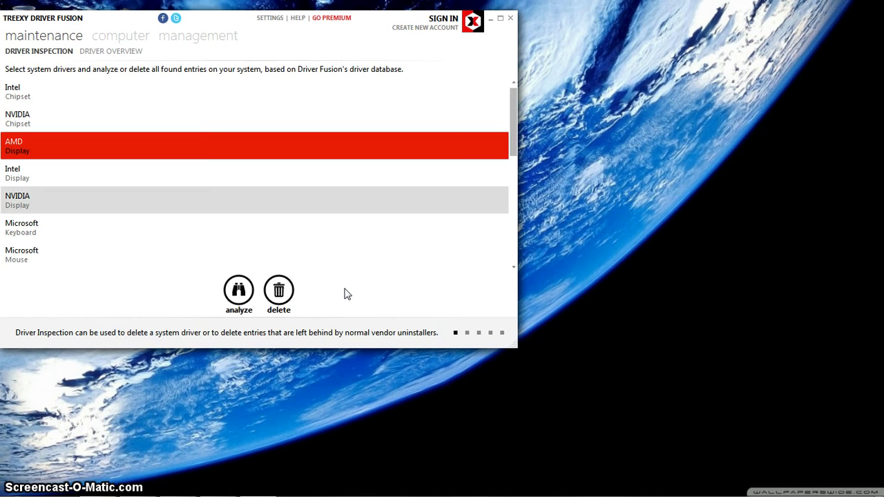
{"action": "left_click", "coordinate": [249, 290]}
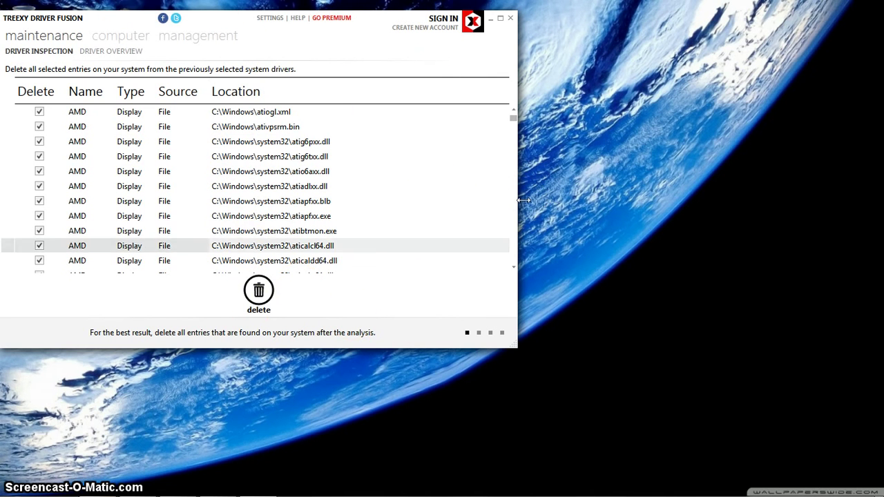
Open the leftover aticalcl64.dll in System32, then close that folder and Driver Fusion.
{"action": "double_click", "coordinate": [483, 246]}
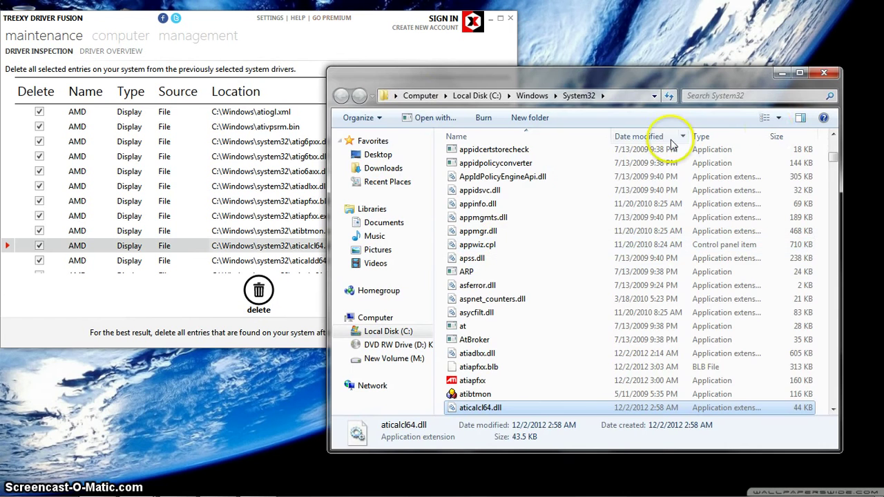
{"action": "left_click", "coordinate": [824, 73]}
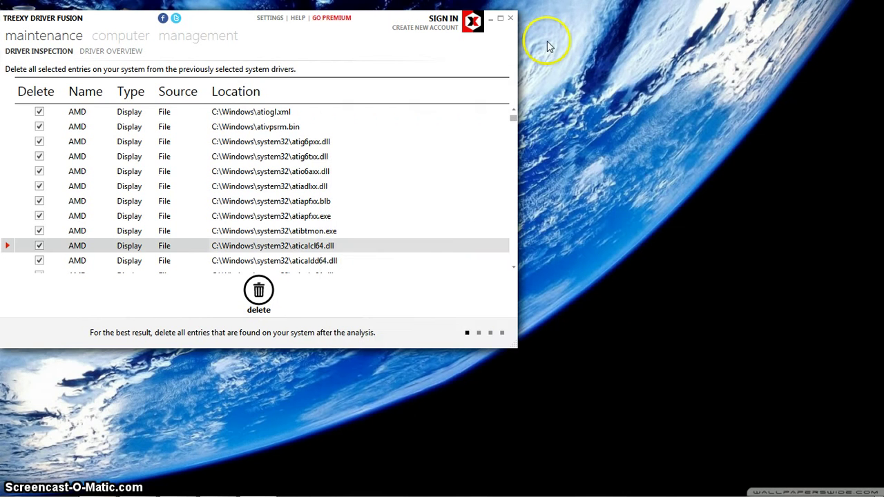
{"action": "left_click", "coordinate": [511, 18]}
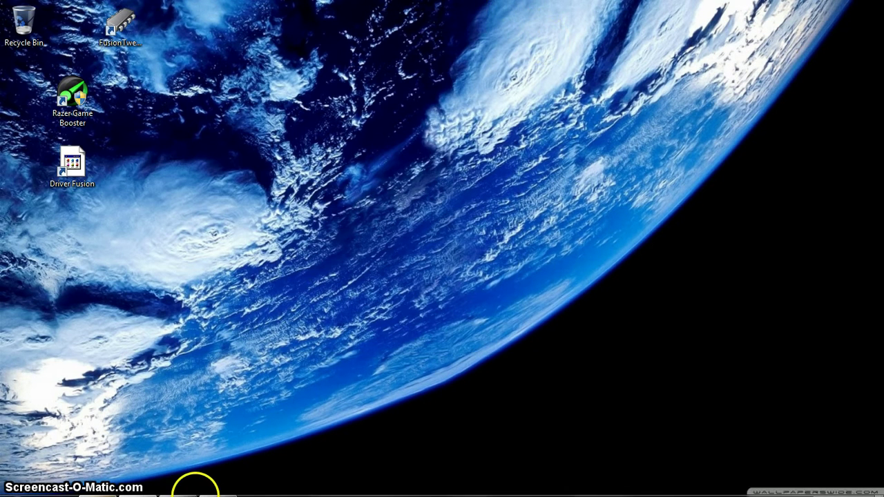
Show the M:\drivers folder and view details of the Catalyst 12.11 Beta11 and CAP2 installers.
{"action": "mouse_move", "coordinate": [198, 487]}
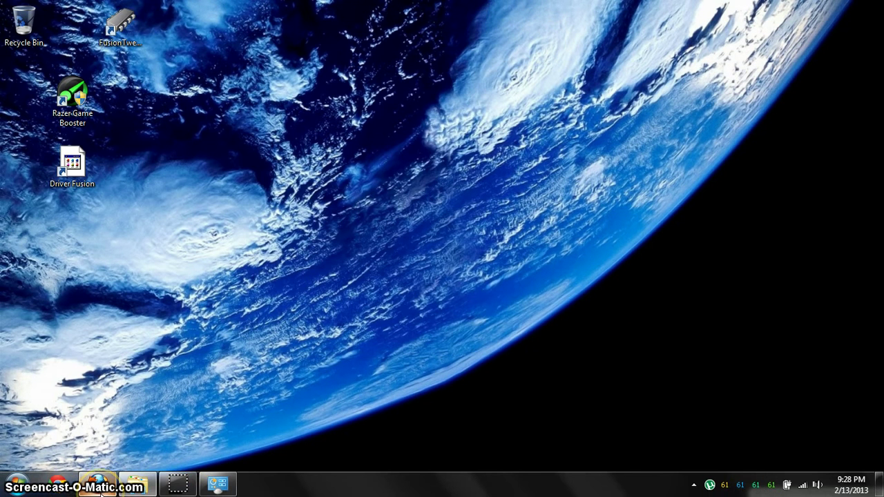
{"action": "left_click", "coordinate": [153, 489]}
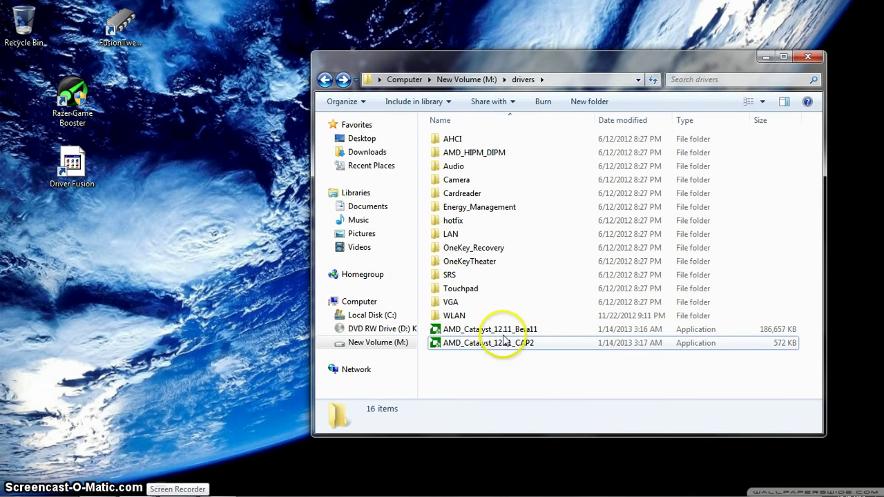
{"action": "mouse_move", "coordinate": [507, 335]}
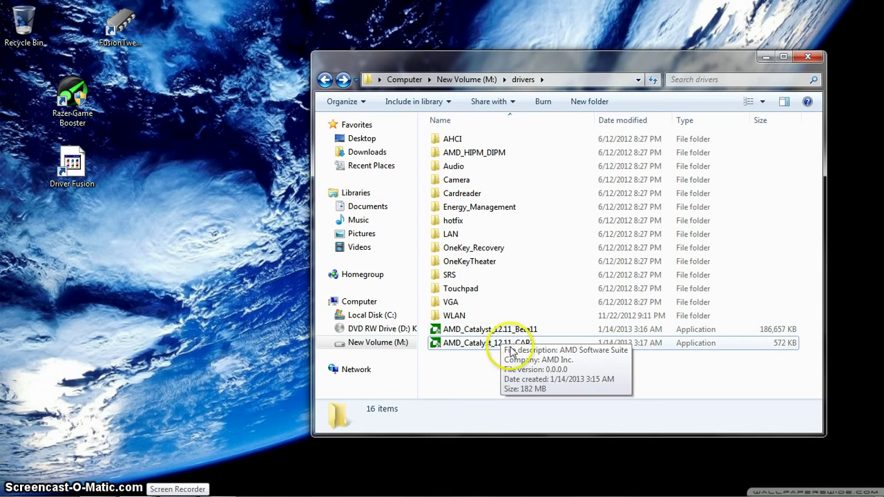
{"action": "mouse_move", "coordinate": [533, 350]}
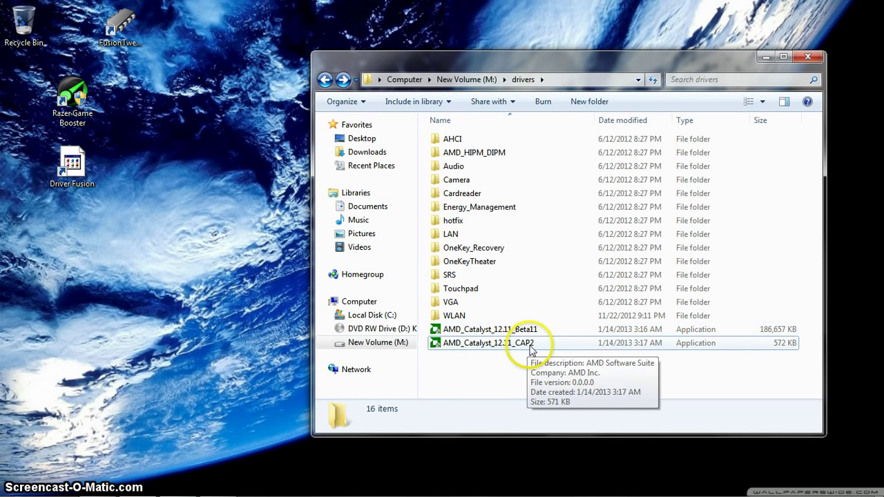
{"action": "mouse_move", "coordinate": [322, 494]}
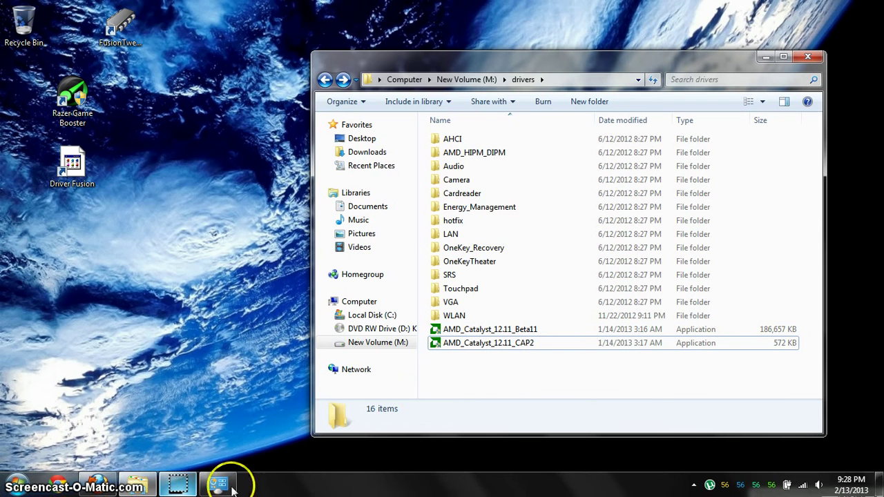
{"action": "left_click", "coordinate": [114, 486]}
{"action": "left_click", "coordinate": [279, 10]}
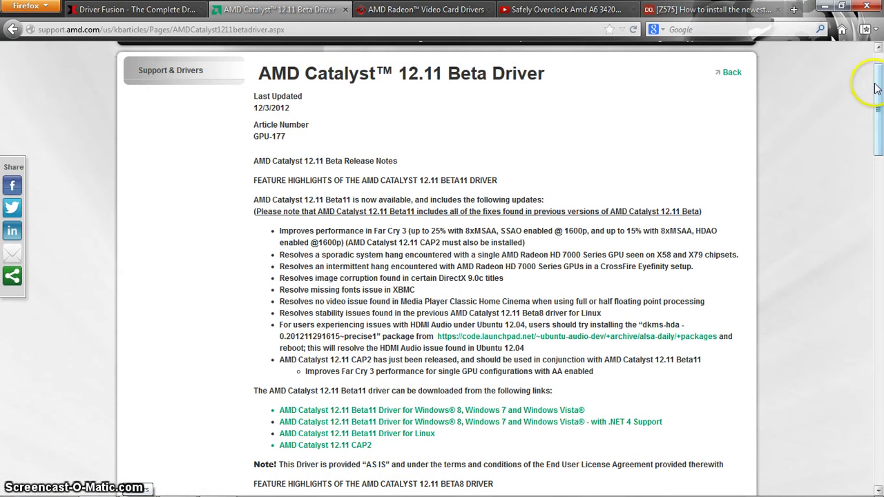
{"action": "scroll", "coordinate": [876, 98], "scroll_direction": "down", "scroll_amount": 2}
{"action": "left_click_drag", "start_coordinate": [875, 95], "coordinate": [876, 104]}
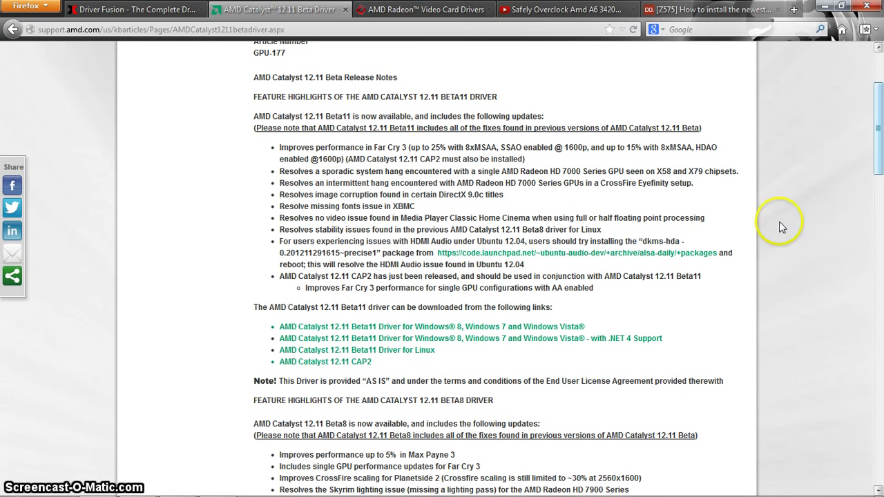
{"action": "left_click", "coordinate": [828, 6]}
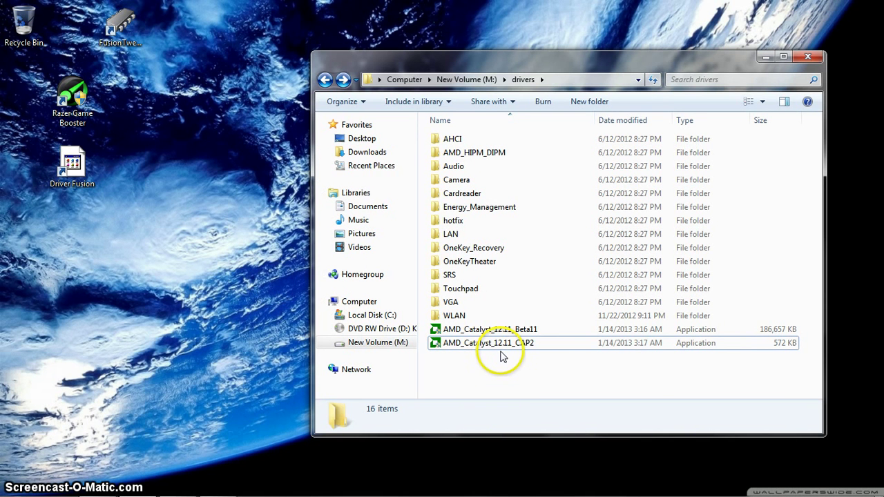
Search the Start menu for regedit.
{"action": "mouse_move", "coordinate": [491, 337]}
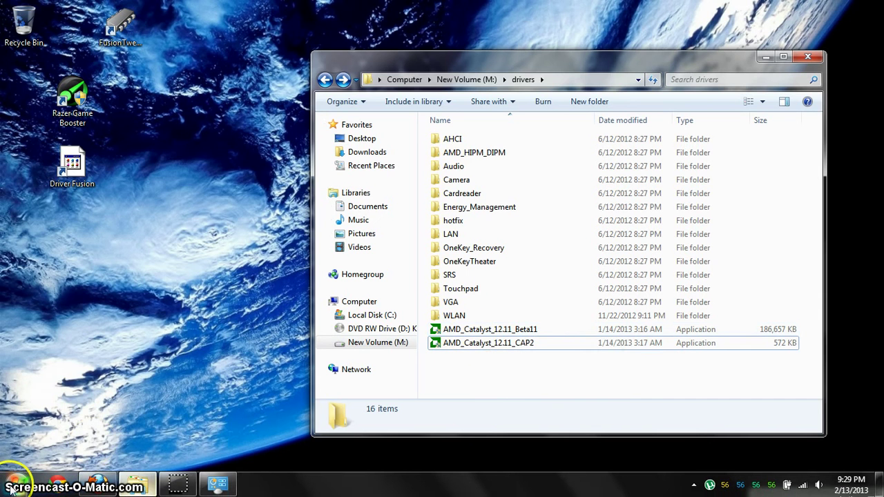
{"action": "left_click", "coordinate": [15, 483]}
{"action": "left_click", "coordinate": [63, 449]}
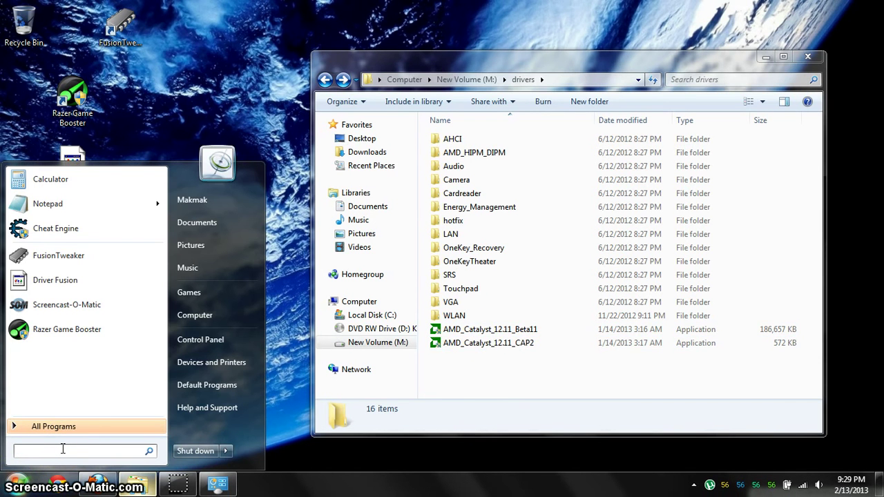
{"action": "type", "text": "rege"}
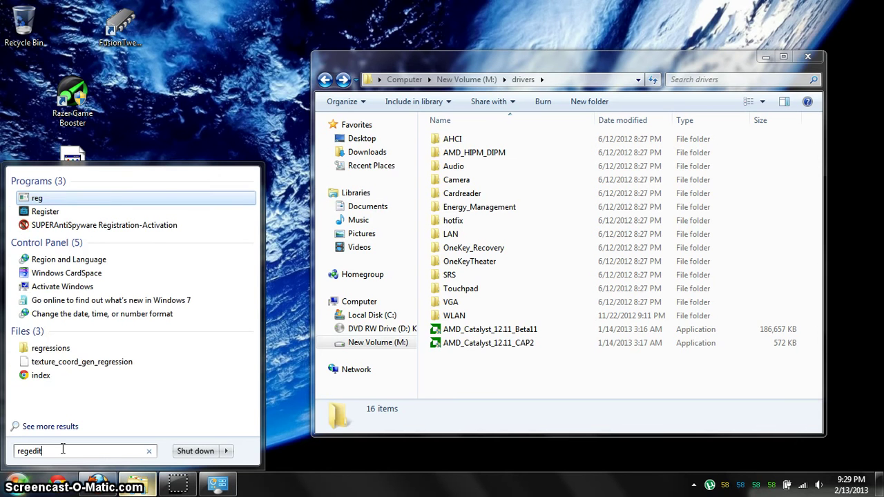
{"action": "type", "text": "dit"}
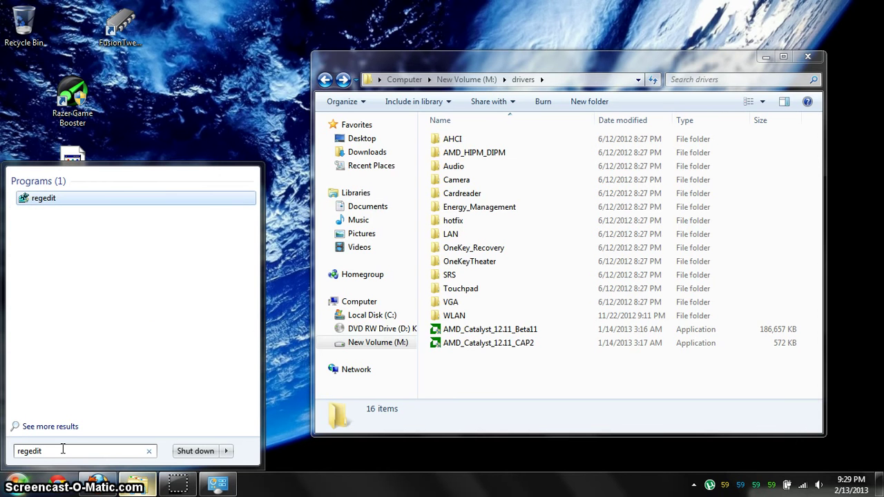
Launch Registry Editor, start an enableulps search, then cancel it.
{"action": "left_click", "coordinate": [55, 198]}
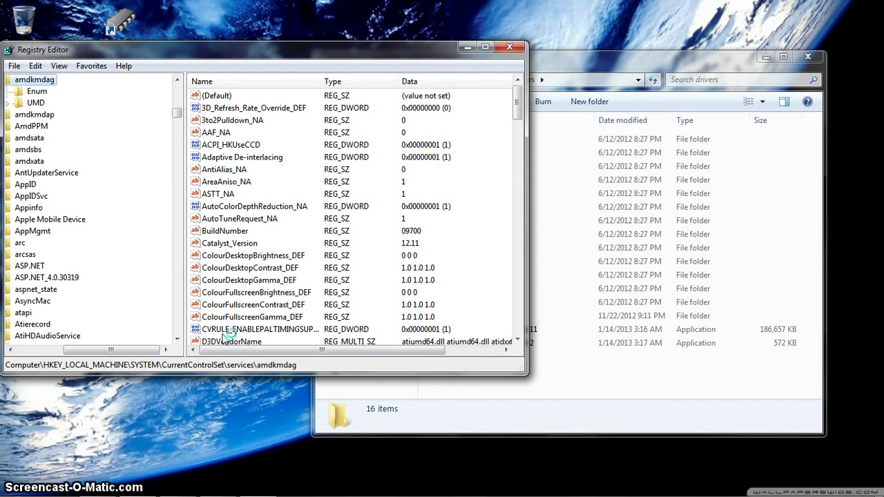
{"action": "key", "text": "ctrl+f"}
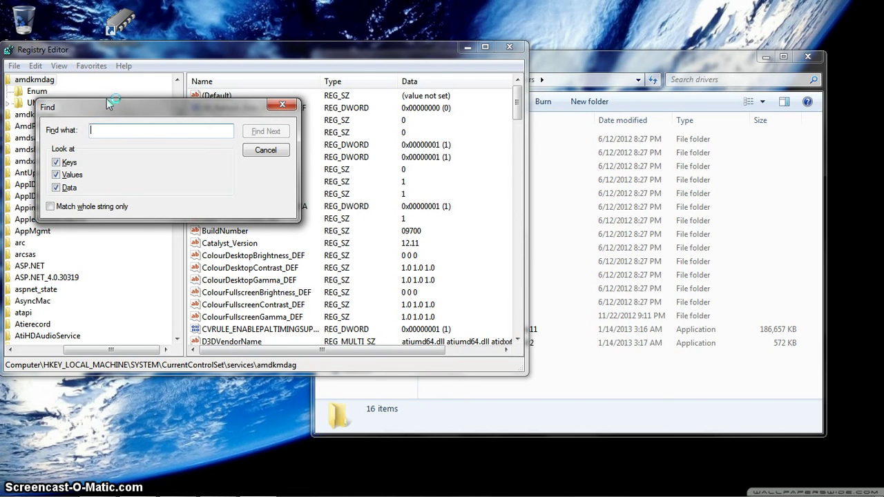
{"action": "type", "text": "enableu"}
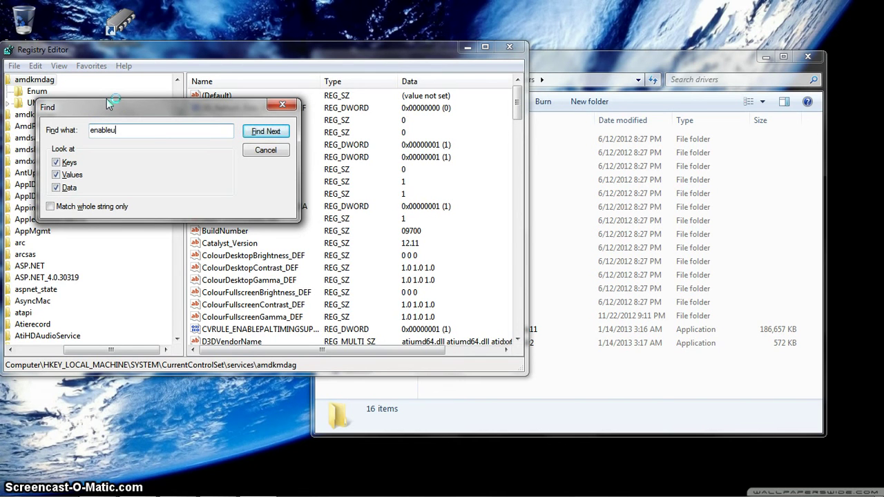
{"action": "type", "text": "lps"}
{"action": "left_click", "coordinate": [268, 131]}
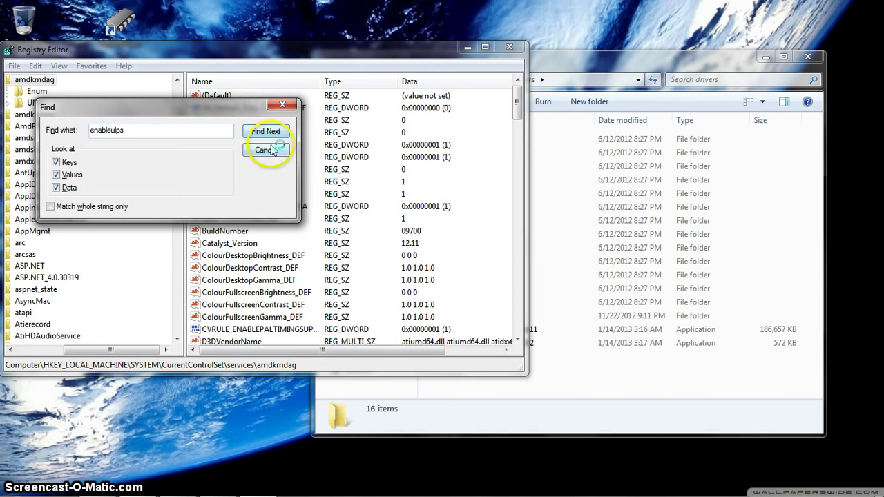
{"action": "left_click", "coordinate": [262, 151]}
Select the Computer root key and reopen Find to search for enableulps.
{"action": "scroll", "coordinate": [173, 86], "scroll_direction": "up", "scroll_amount": 10}
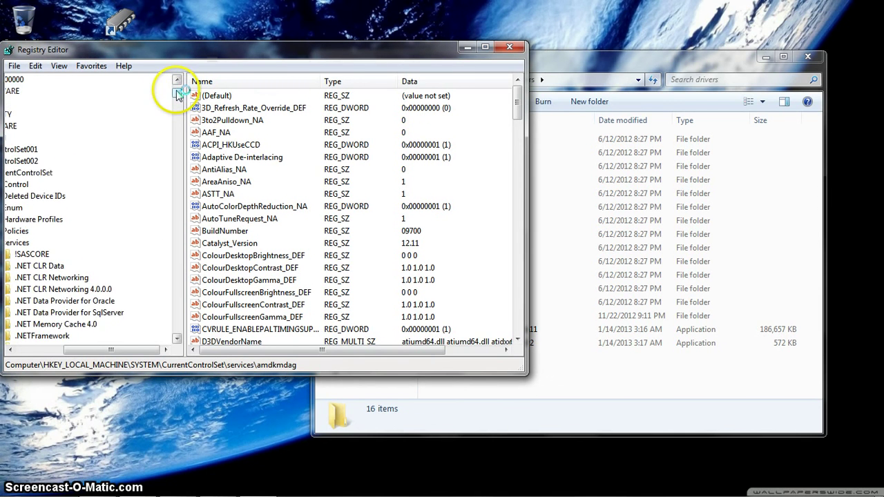
{"action": "left_click_drag", "start_coordinate": [112, 349], "coordinate": [66, 349]}
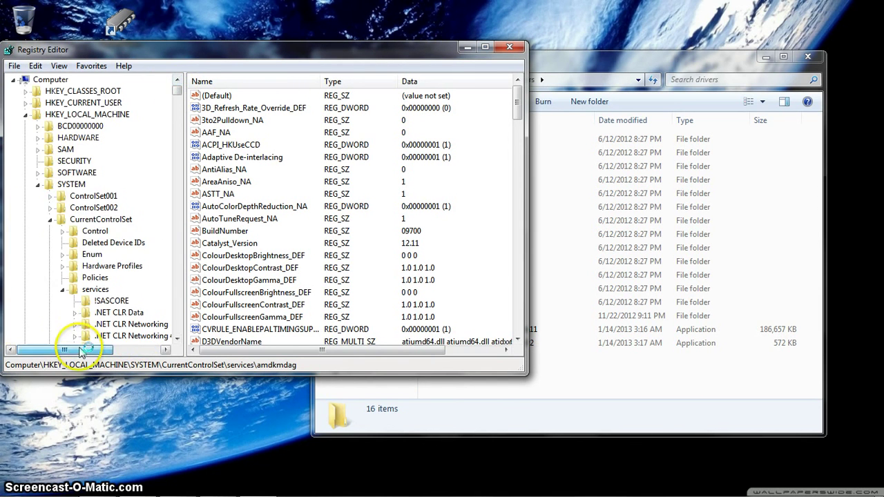
{"action": "double_click", "coordinate": [50, 81]}
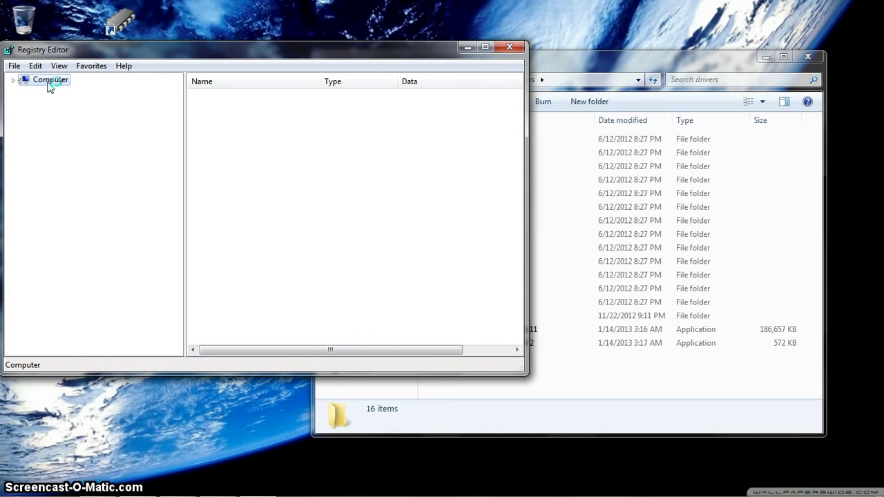
{"action": "double_click", "coordinate": [50, 82]}
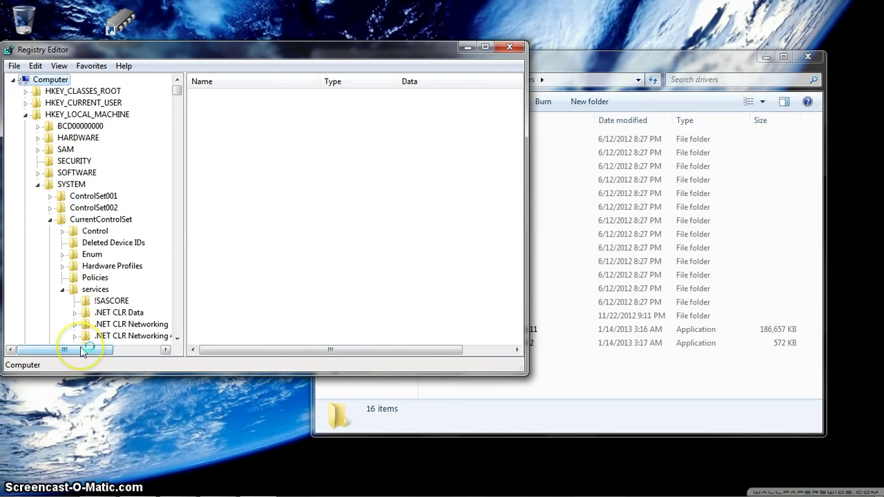
{"action": "key", "text": "ctrl+f"}
{"action": "type", "text": "enableulps"}
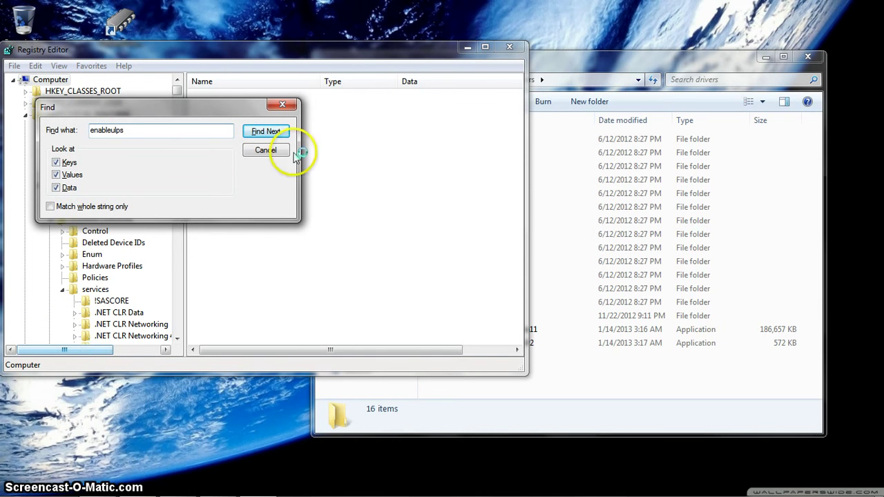
Run the enableulps search across the registry and open Core Temp to check CPU temperature.
{"action": "left_click", "coordinate": [268, 133]}
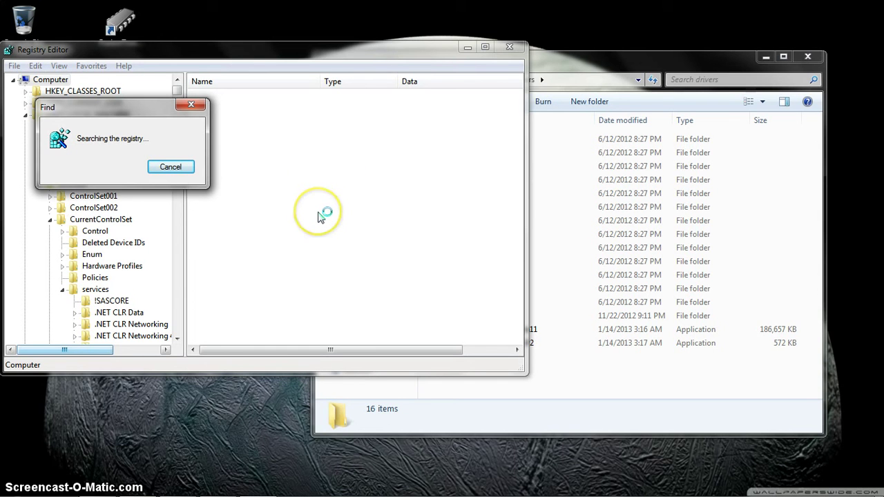
{"action": "mouse_move", "coordinate": [355, 493]}
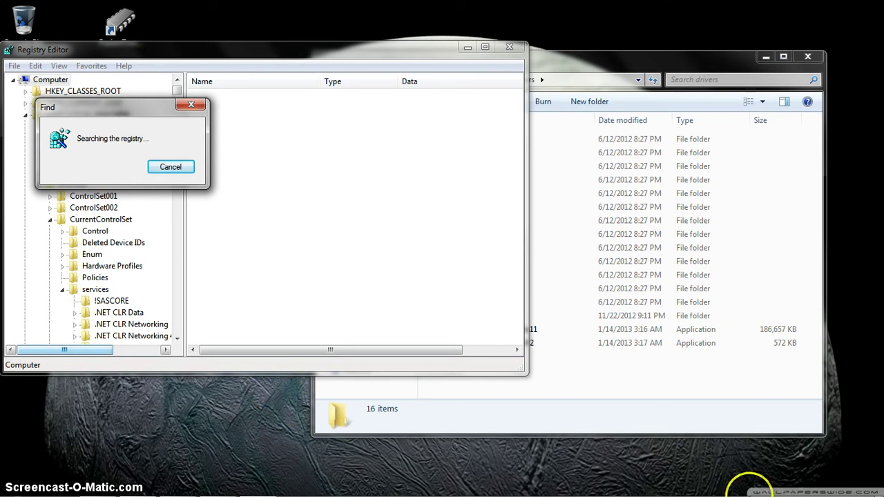
{"action": "double_click", "coordinate": [757, 485]}
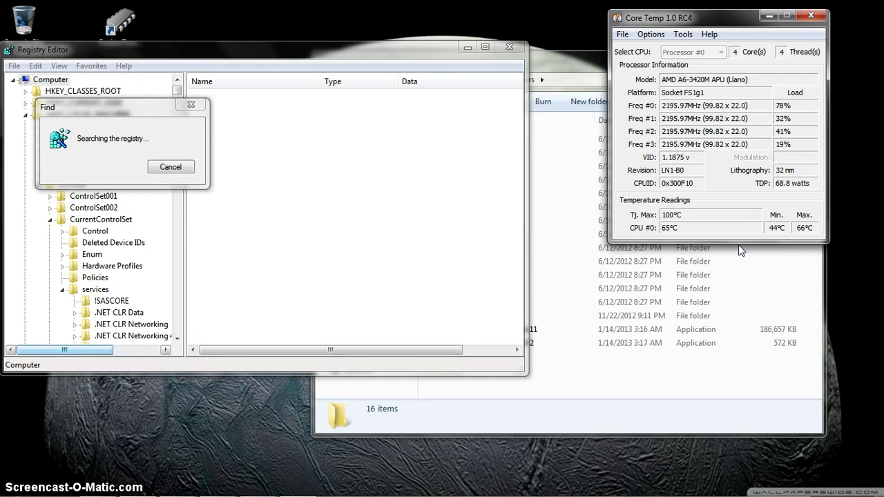
Close Core Temp and set the EnableUlps value under key 0000 to 0.
{"action": "left_click", "coordinate": [806, 14]}
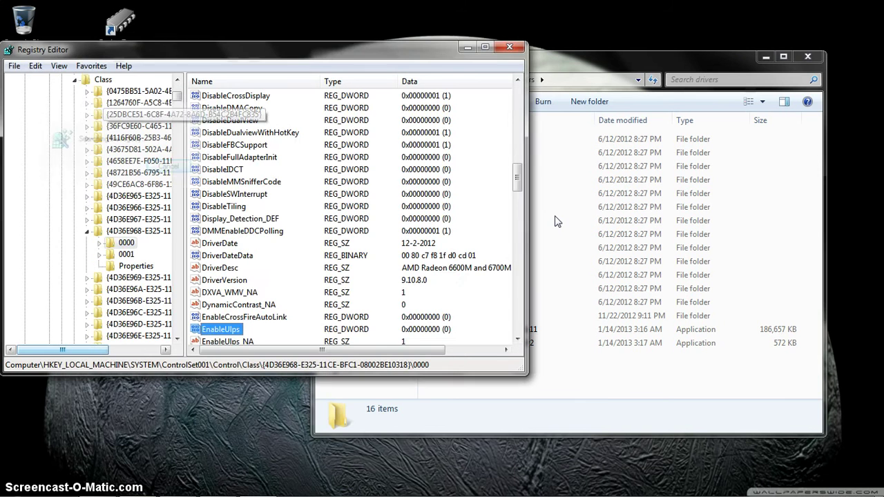
{"action": "left_click_drag", "start_coordinate": [378, 323], "coordinate": [450, 335]}
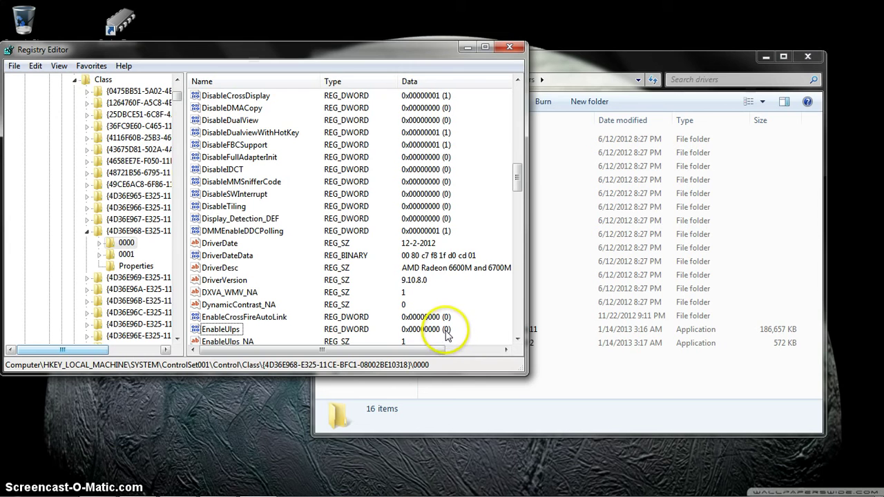
{"action": "double_click", "coordinate": [221, 328]}
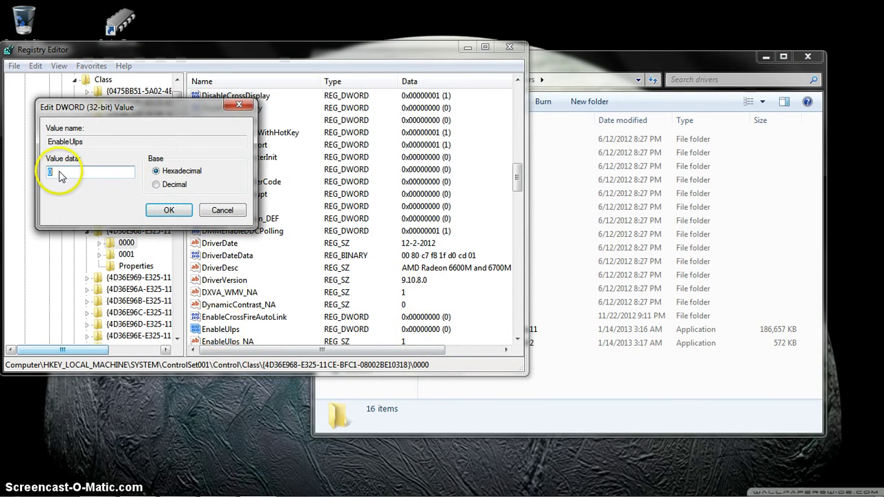
{"action": "left_click_drag", "start_coordinate": [61, 176], "coordinate": [47, 176]}
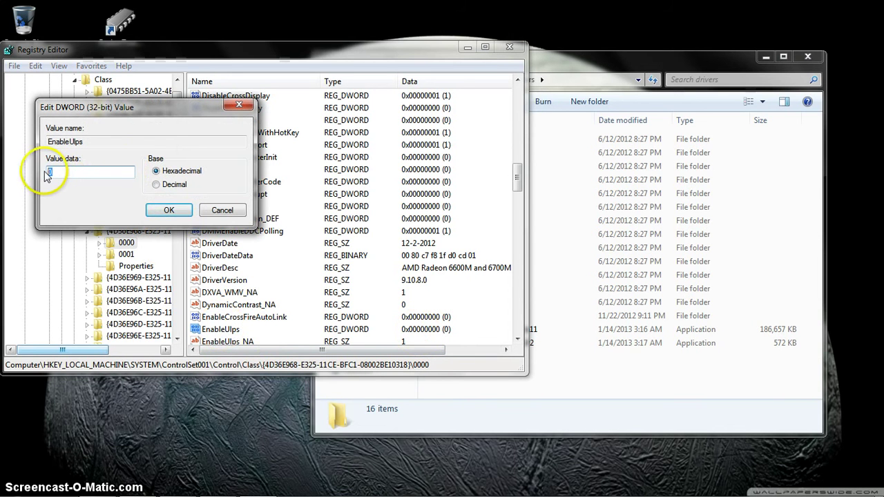
{"action": "left_click", "coordinate": [171, 211]}
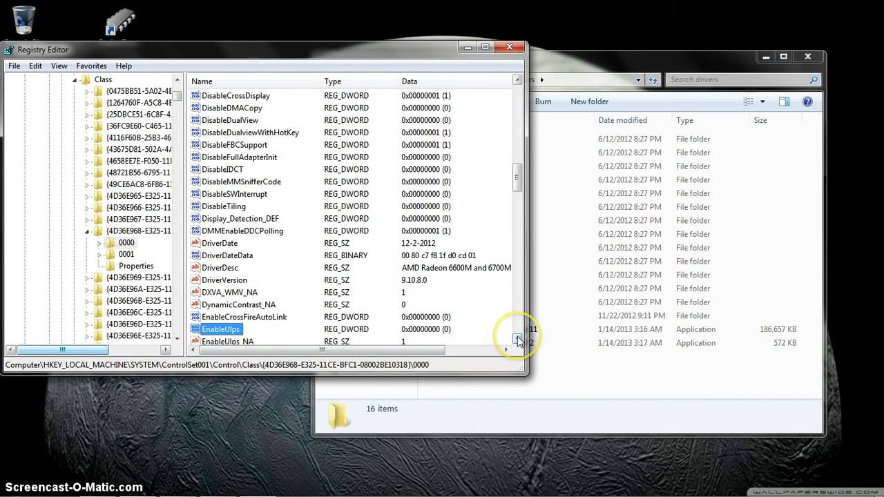
Check that EnableUlps_NA under the same key stays at 1.
{"action": "left_click", "coordinate": [517, 339]}
{"action": "left_click", "coordinate": [517, 339]}
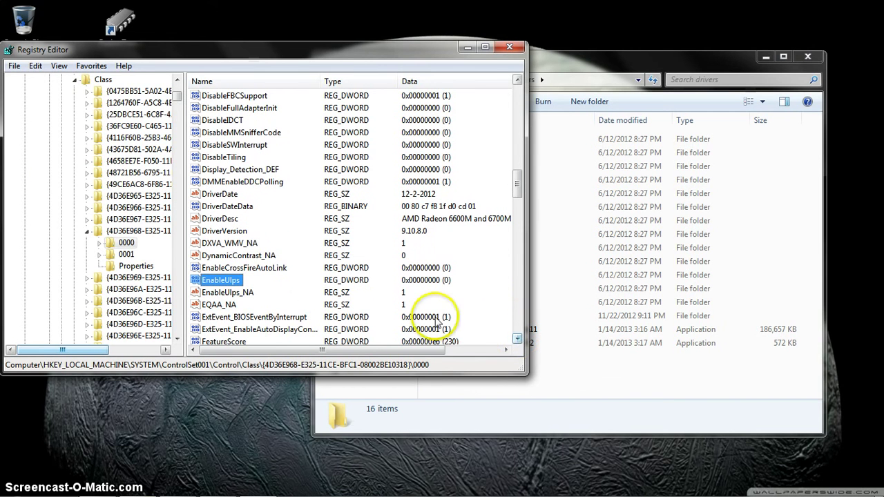
{"action": "left_click", "coordinate": [235, 293]}
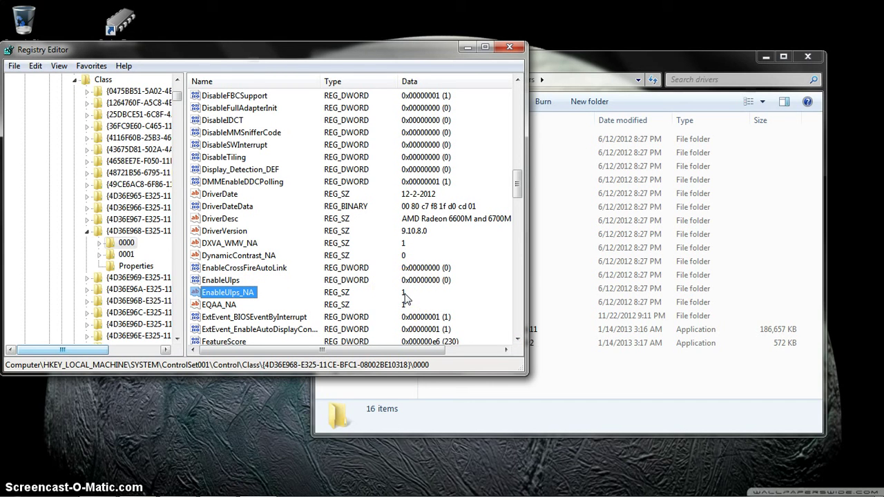
{"action": "left_click", "coordinate": [405, 297]}
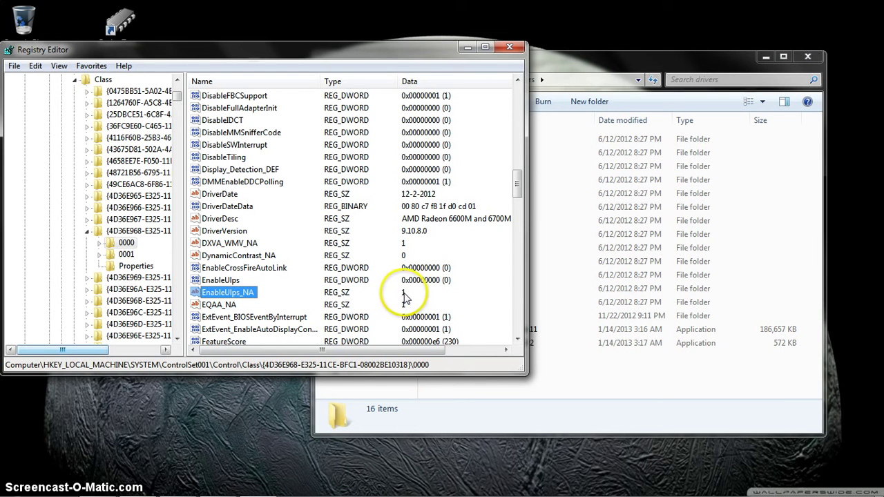
{"action": "left_click", "coordinate": [518, 338]}
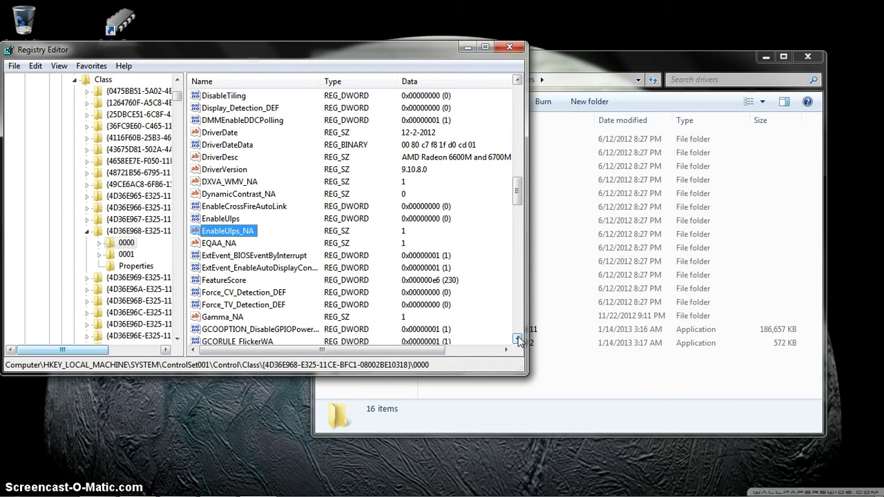
{"action": "mouse_move", "coordinate": [132, 489]}
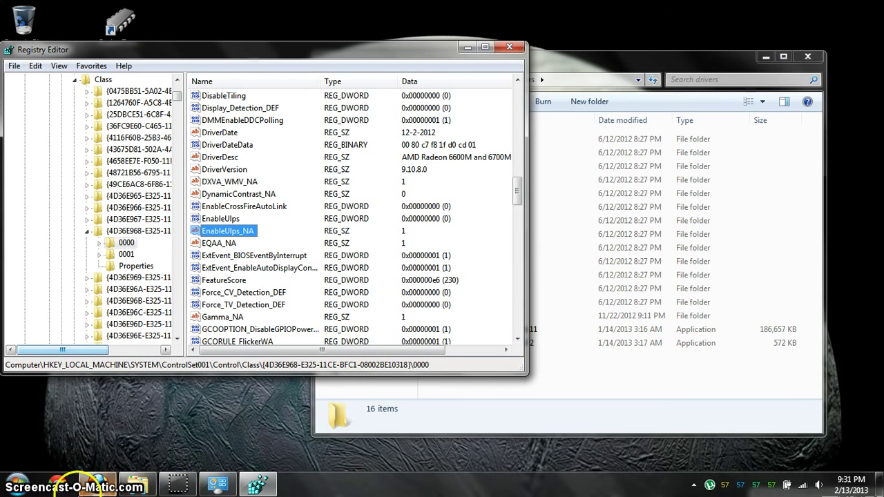
{"action": "left_click", "coordinate": [86, 490]}
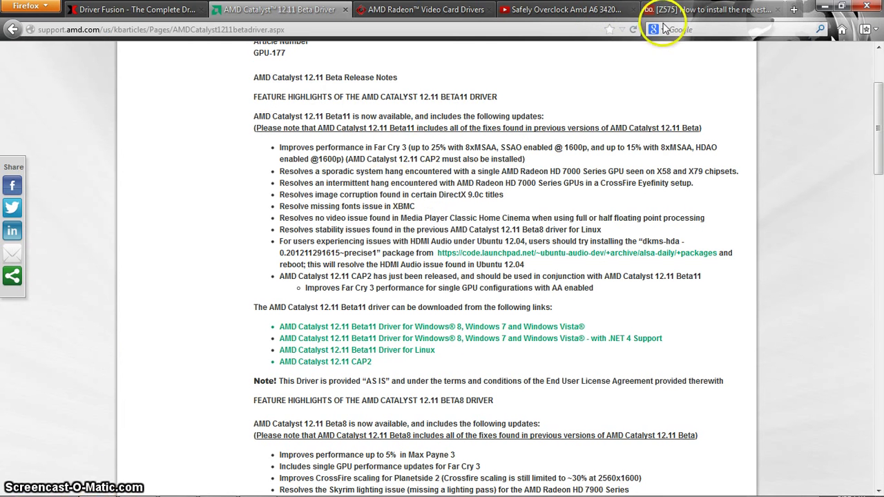
{"action": "left_click", "coordinate": [679, 9]}
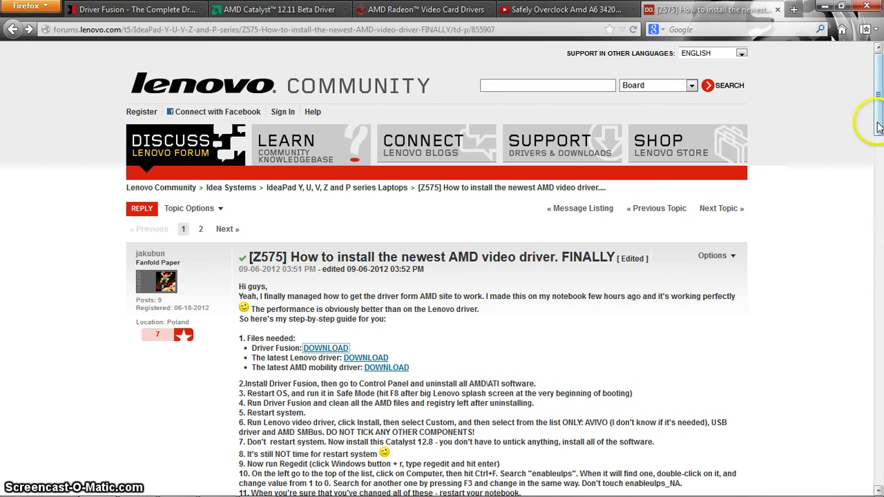
{"action": "scroll", "coordinate": [877, 166], "scroll_direction": "down", "scroll_amount": 5}
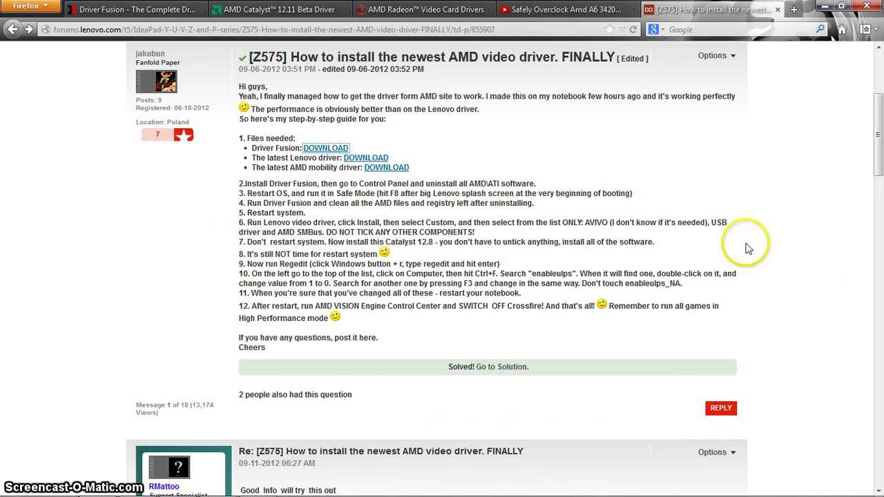
{"action": "left_click", "coordinate": [825, 7]}
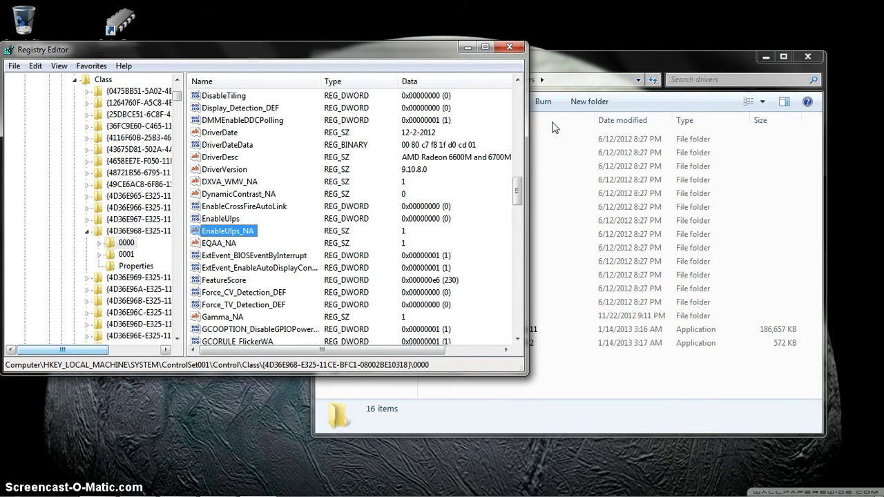
Step through the EnableUlps matches under Video and amdkmdag, confirming each is 0.
{"action": "key", "text": "shift+Tab"}
{"action": "key", "text": "Down"}
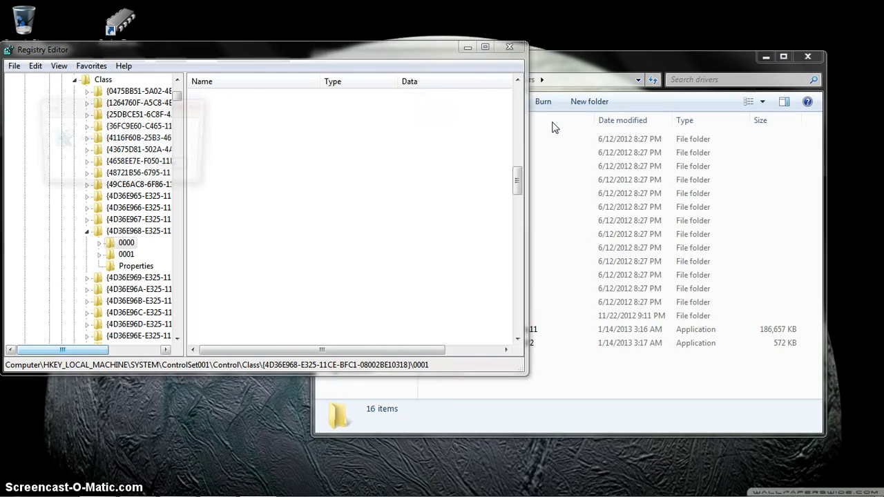
{"action": "left_click", "coordinate": [227, 329]}
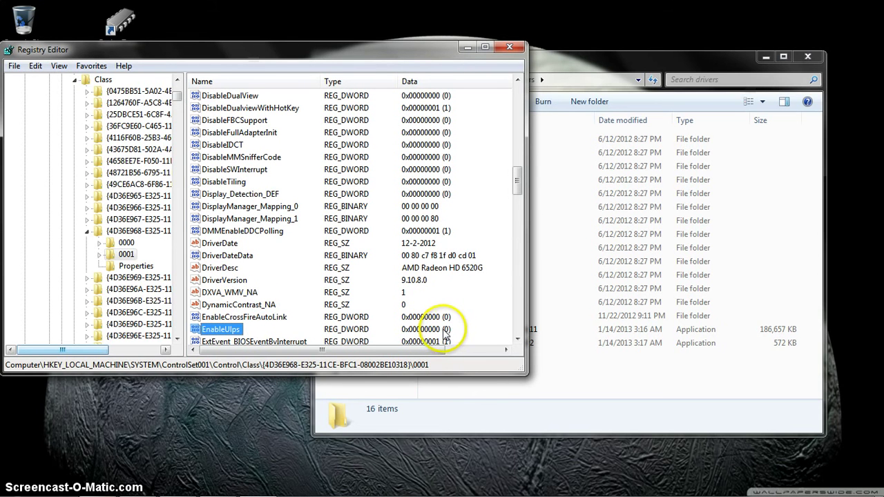
{"action": "key", "text": "F3"}
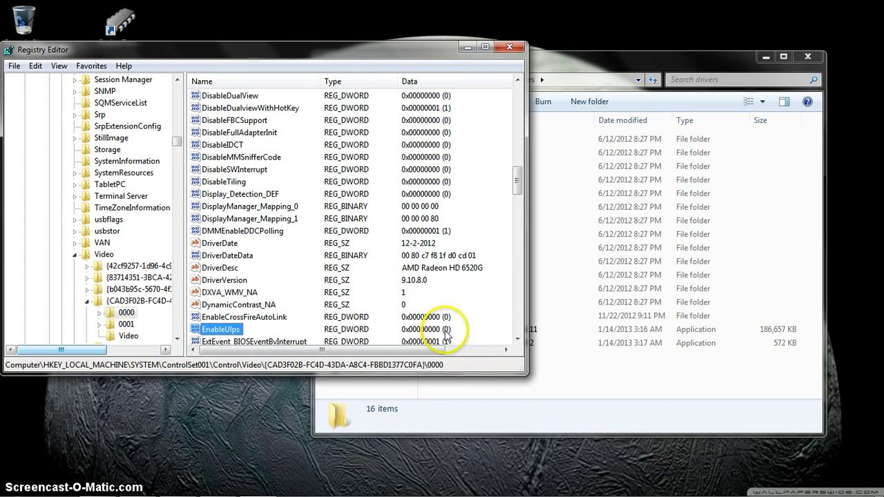
{"action": "key", "text": "F3"}
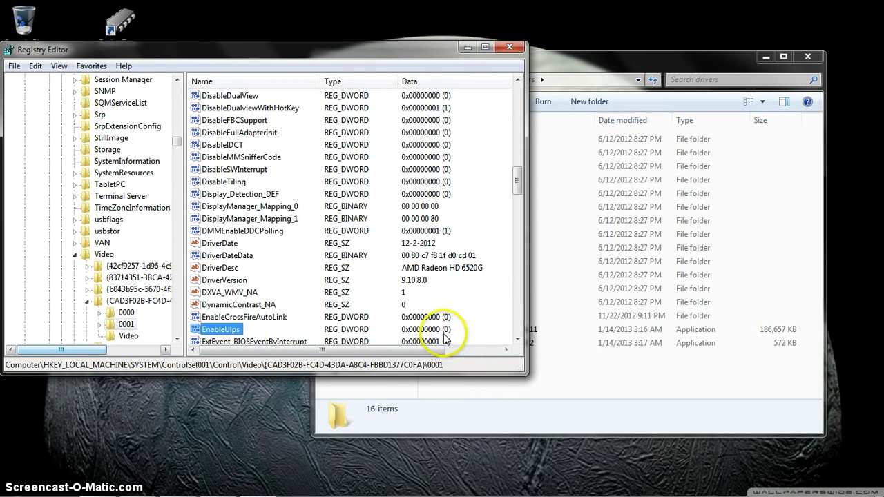
{"action": "key", "text": "F3"}
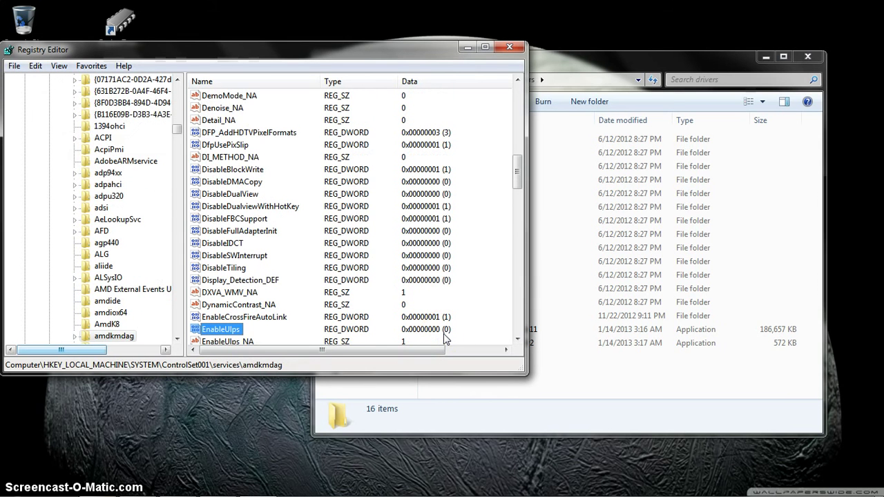
{"action": "key", "text": "F3"}
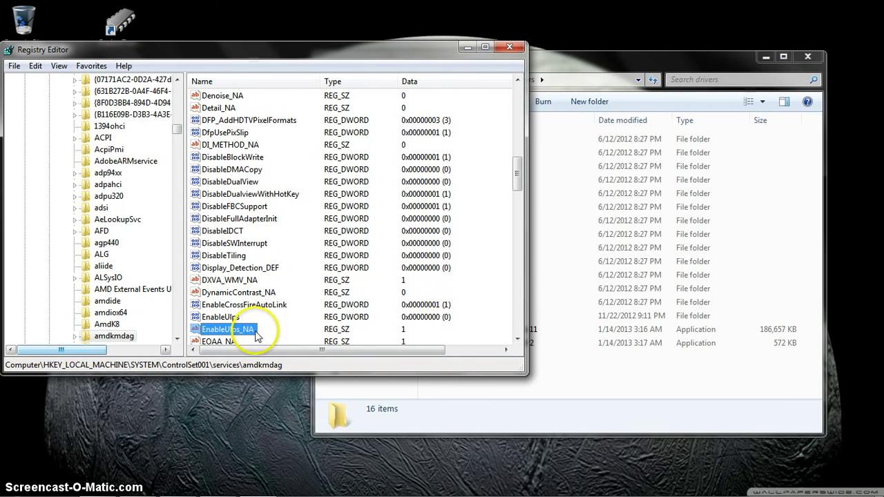
Continue through the ControlSet002 EnableUlps matches until the search finishes, then dismiss the message.
{"action": "key", "text": "F3"}
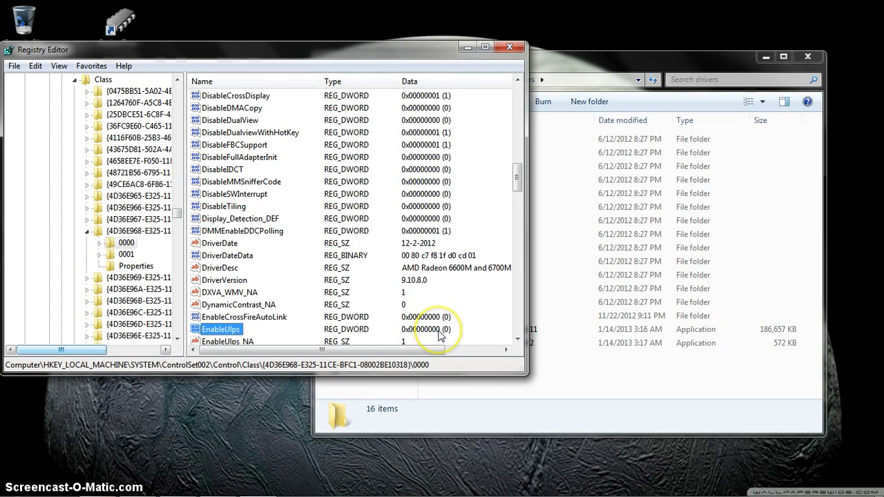
{"action": "key", "text": "F3"}
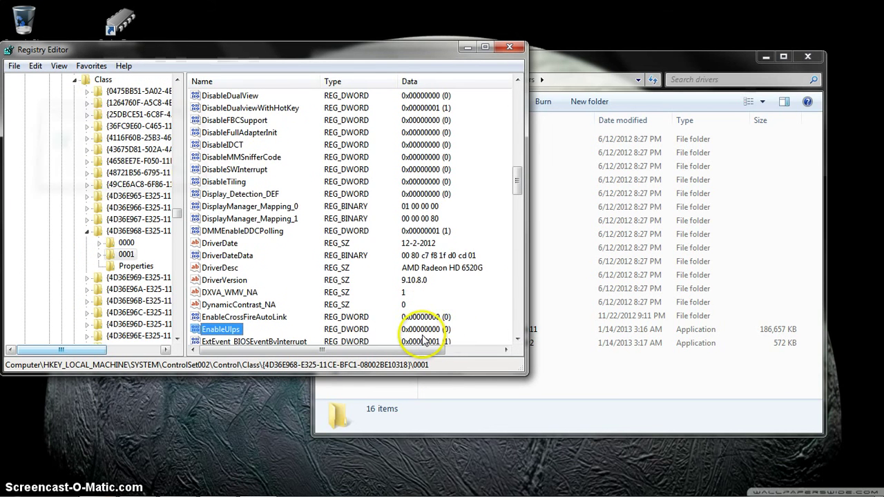
{"action": "key", "text": "F3"}
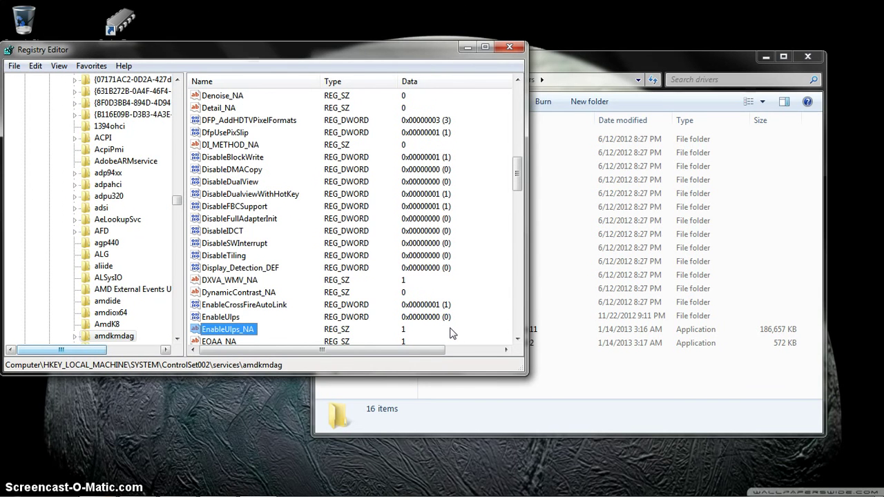
{"action": "key", "text": "F3"}
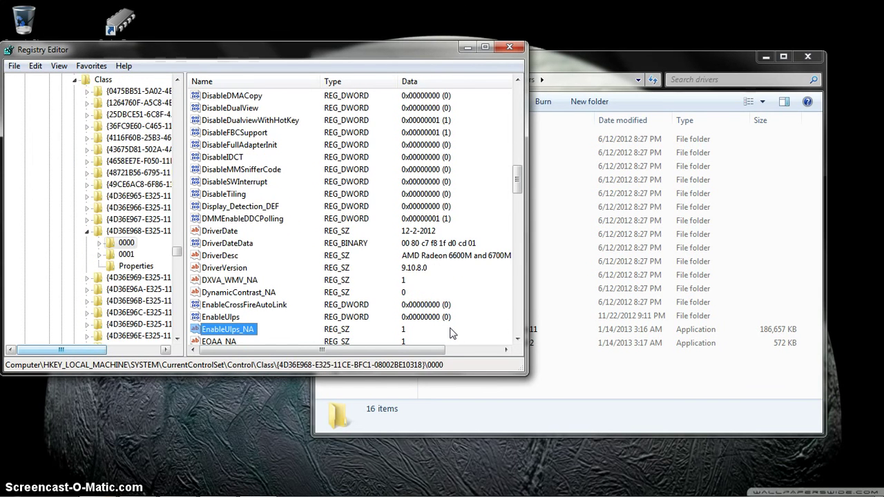
{"action": "key", "text": "F3"}
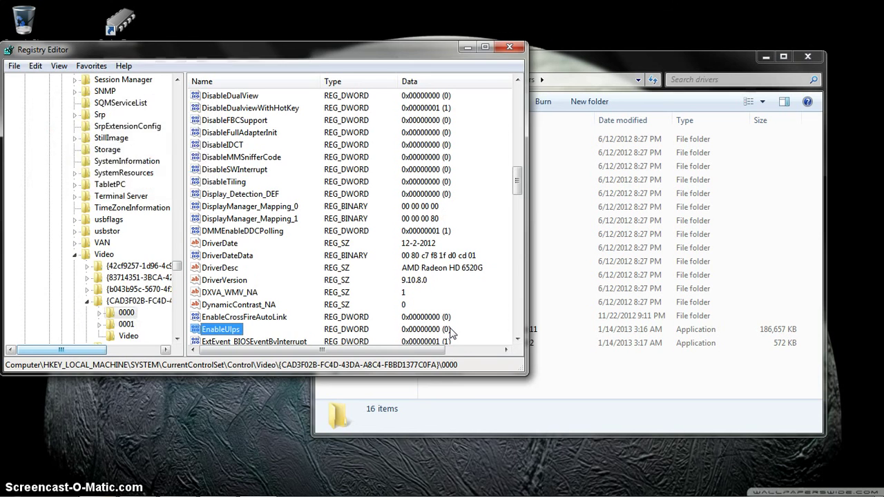
{"action": "key", "text": "F3"}
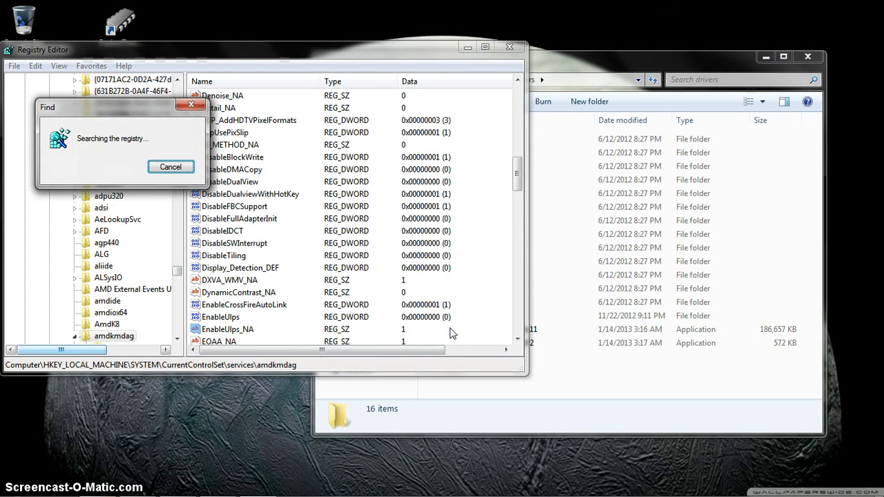
{"action": "left_click", "coordinate": [519, 254]}
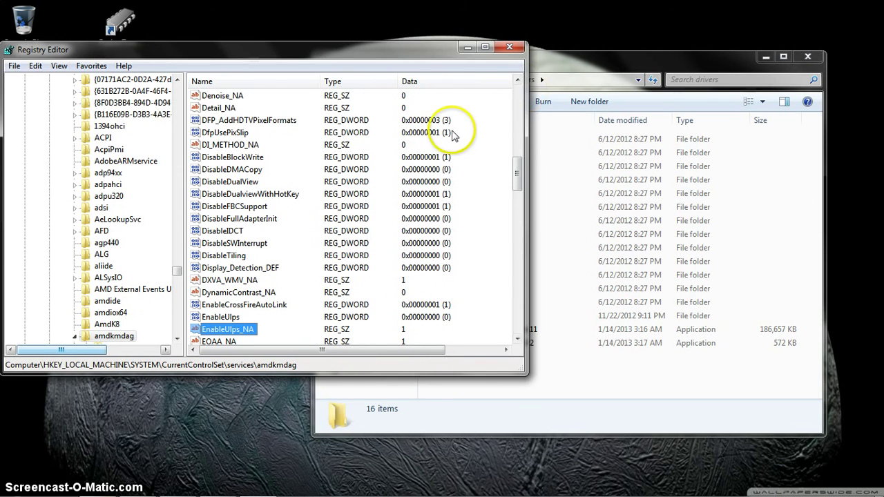
Close Registry Editor and the drivers folder window.
{"action": "left_click", "coordinate": [512, 44]}
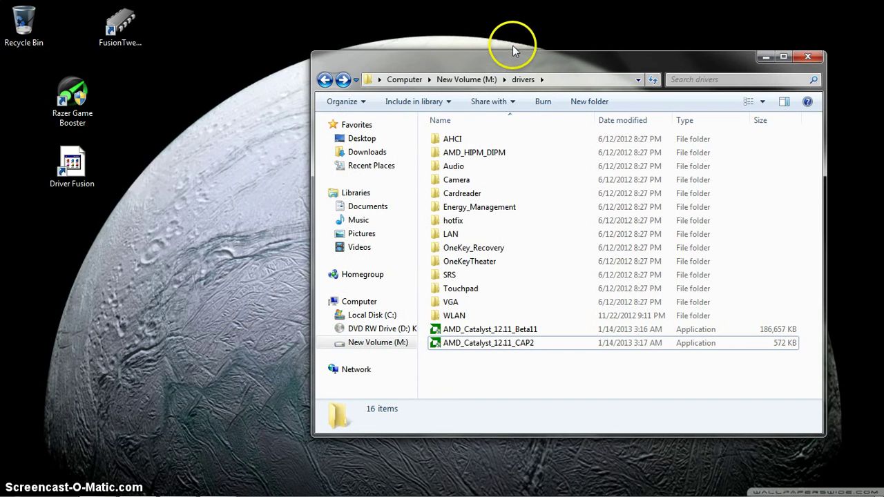
{"action": "left_click_drag", "start_coordinate": [588, 60], "coordinate": [501, 43]}
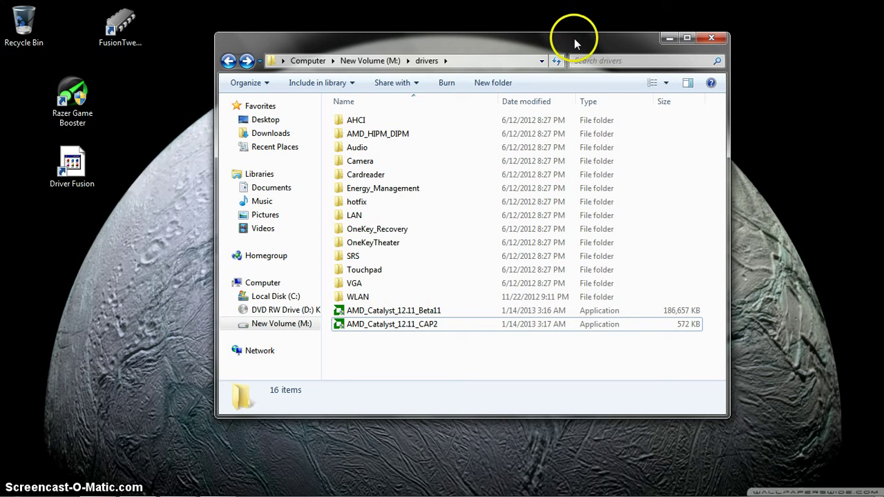
{"action": "left_click_drag", "start_coordinate": [569, 47], "coordinate": [553, 50]}
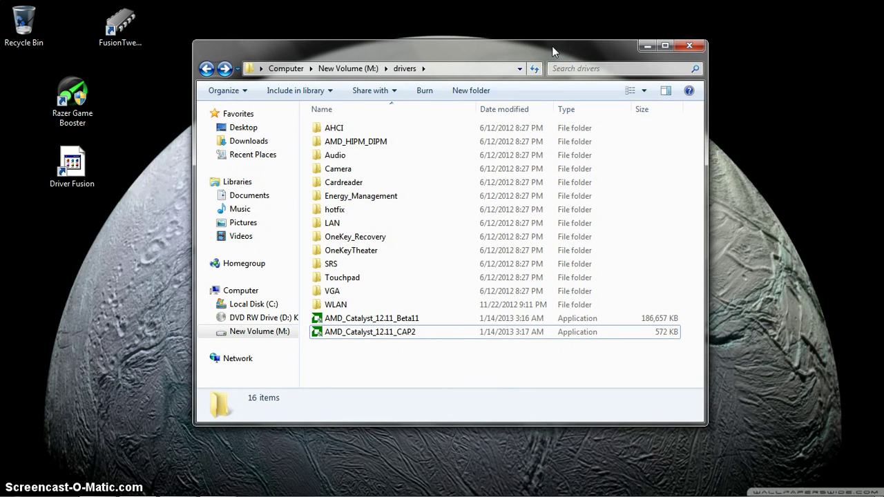
{"action": "left_click", "coordinate": [691, 45]}
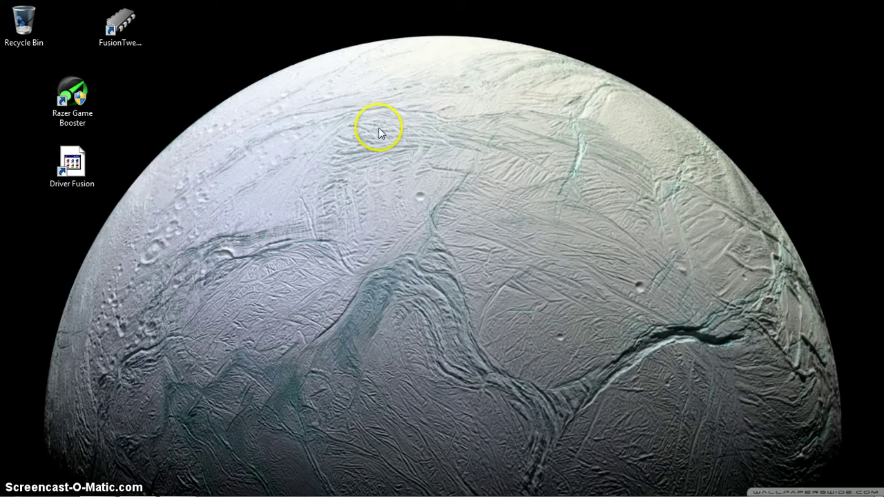
Bring up the Start menu's program list and dismiss it without launching anything.
{"action": "mouse_move", "coordinate": [209, 468]}
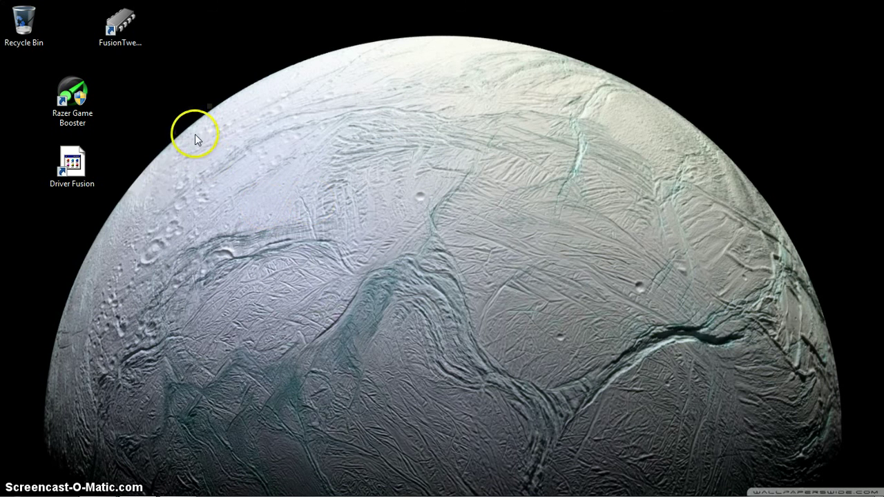
{"action": "left_click", "coordinate": [17, 484]}
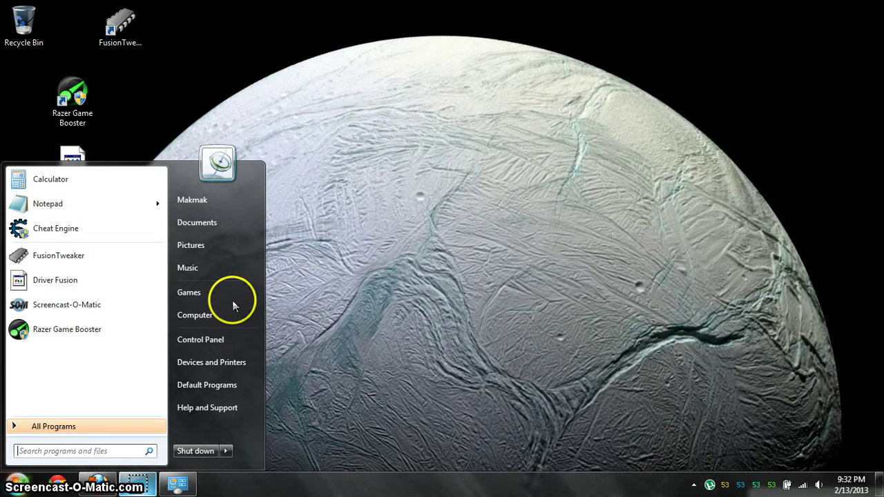
{"action": "left_click", "coordinate": [273, 136]}
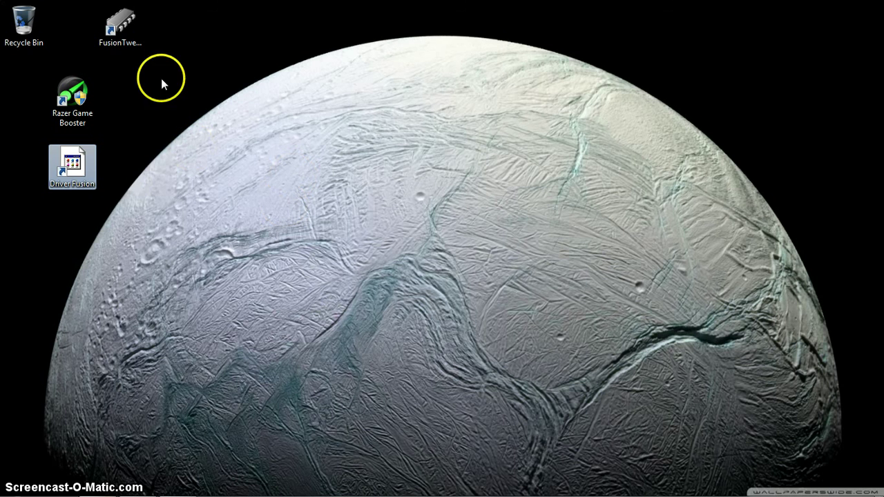
Launch FusionTweaker from its desktop shortcut and move its window toward the screen centre.
{"action": "left_click", "coordinate": [112, 24]}
{"action": "double_click", "coordinate": [140, 26]}
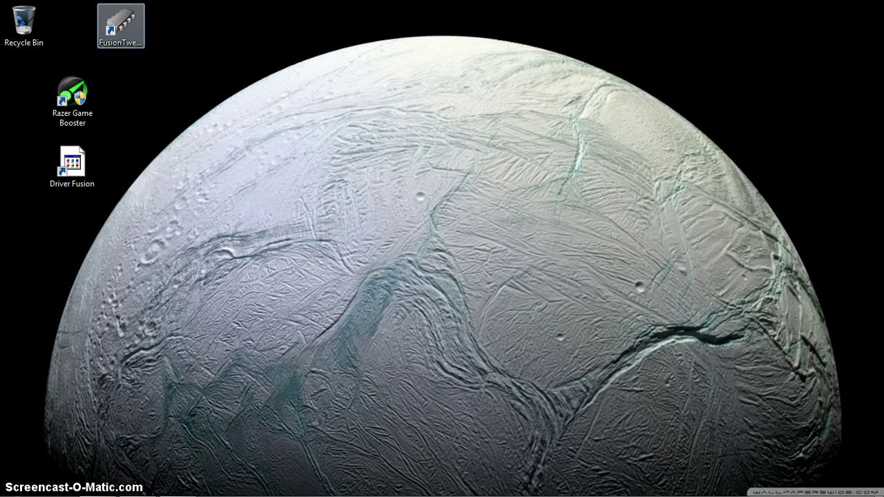
{"action": "left_click", "coordinate": [485, 279]}
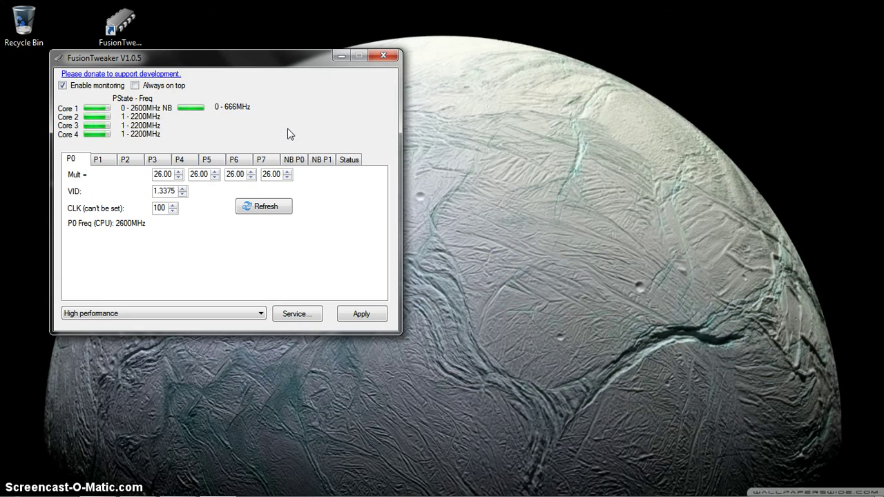
{"action": "left_click_drag", "start_coordinate": [208, 58], "coordinate": [394, 55]}
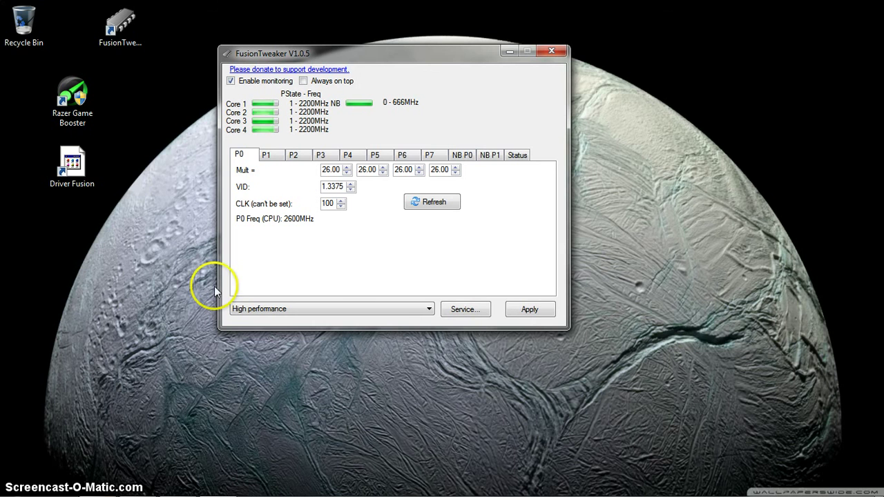
Review each P-state P0 through P7, ending at P7: 8.00 multiplier, VID 0.9250, 800 MHz.
{"action": "key", "text": "ctrl+Tab"}
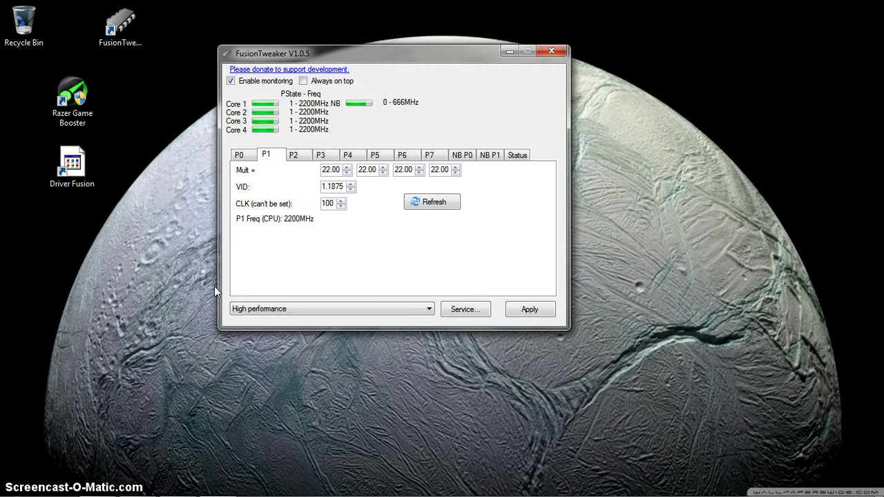
{"action": "key", "text": "ctrl+shift+Tab"}
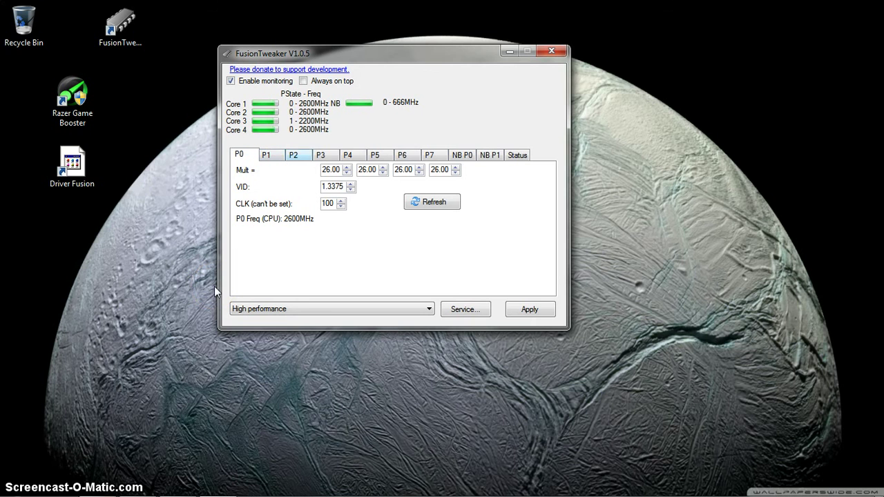
{"action": "left_click", "coordinate": [273, 156]}
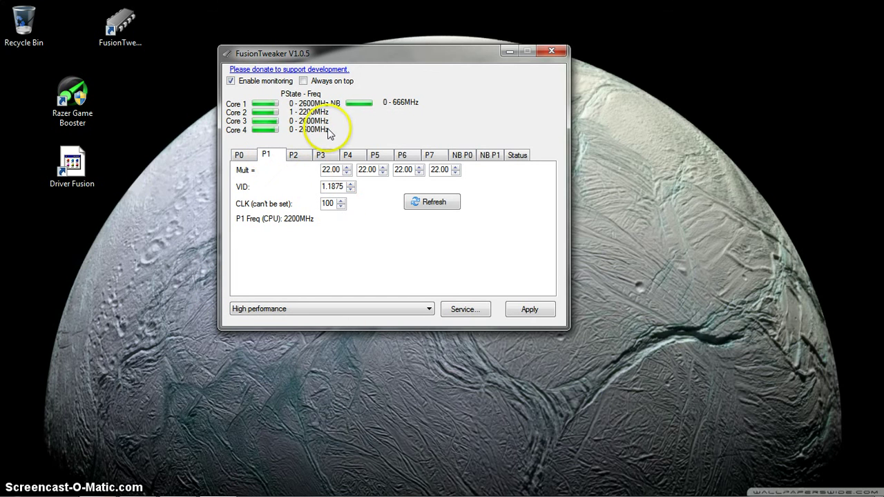
{"action": "left_click", "coordinate": [298, 155]}
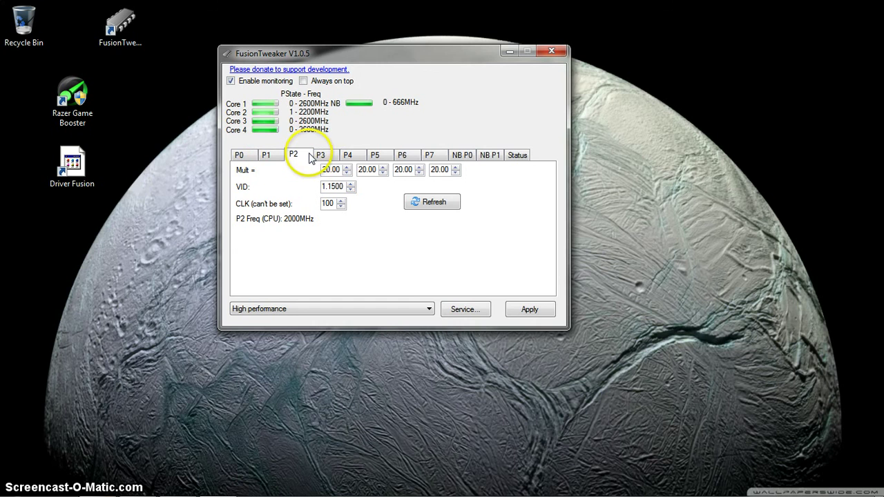
{"action": "left_click", "coordinate": [334, 155]}
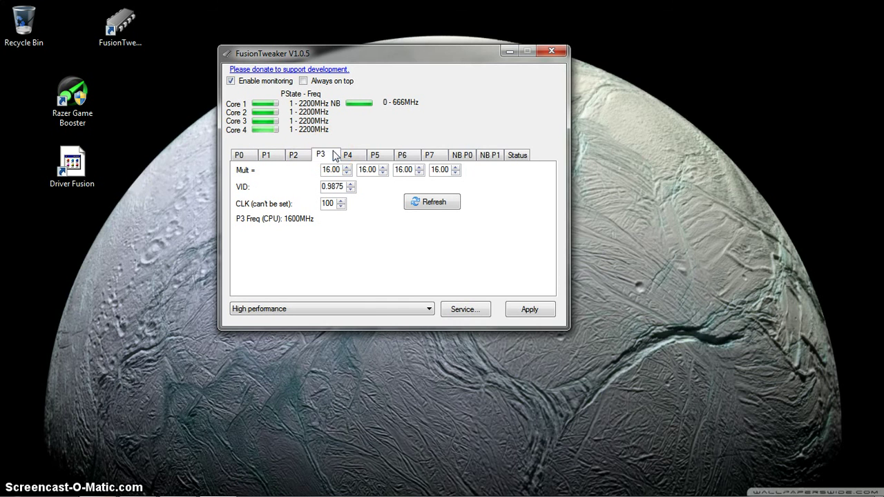
{"action": "left_click", "coordinate": [357, 156]}
{"action": "left_click", "coordinate": [381, 157]}
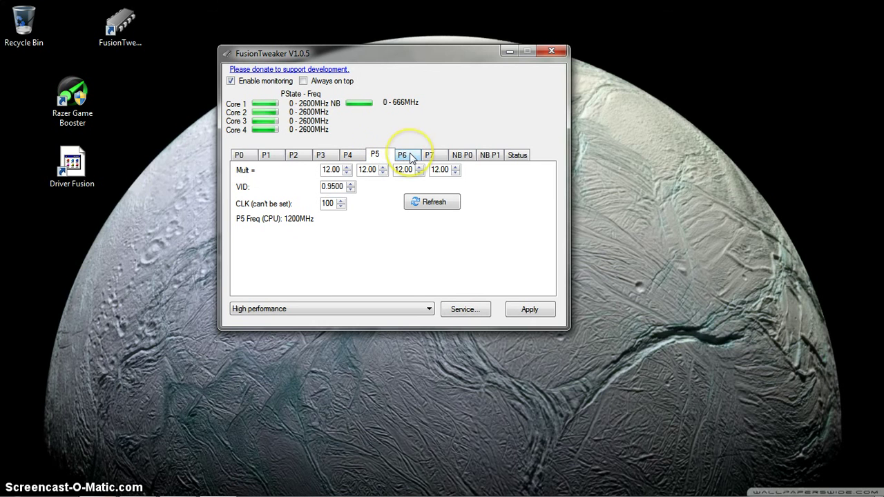
{"action": "left_click", "coordinate": [412, 157]}
{"action": "left_click", "coordinate": [446, 141]}
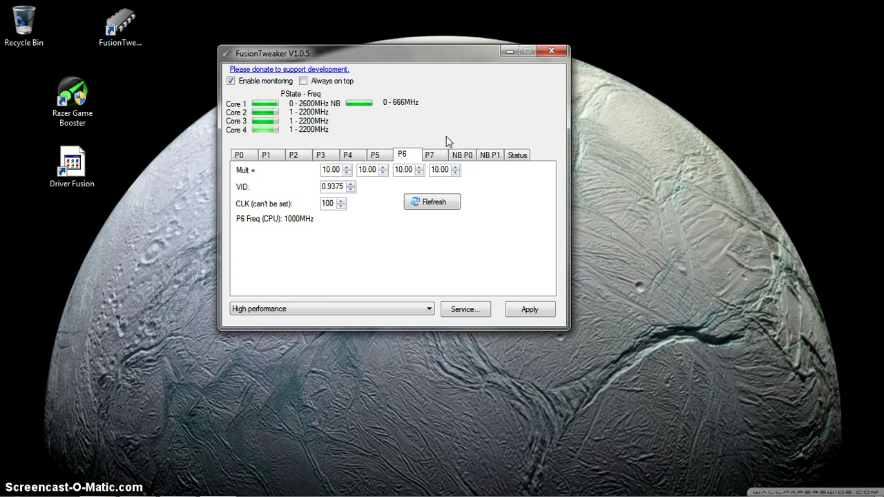
{"action": "left_click", "coordinate": [429, 157]}
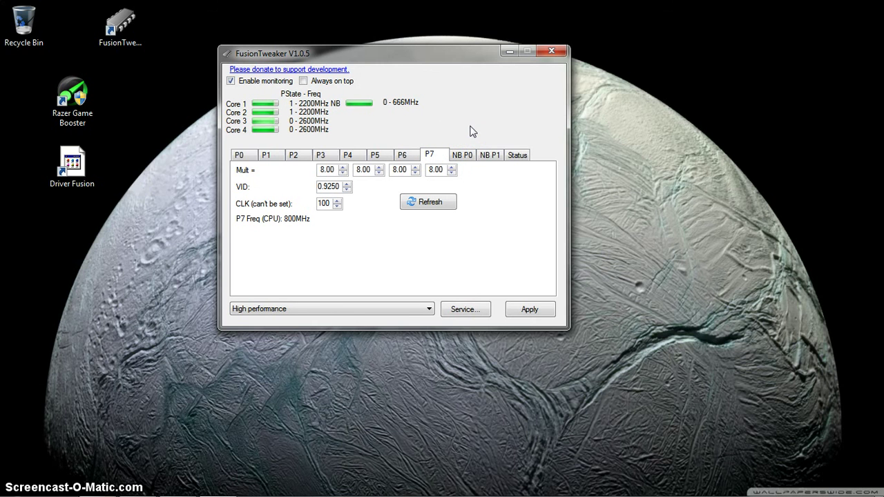
{"action": "left_click", "coordinate": [470, 173]}
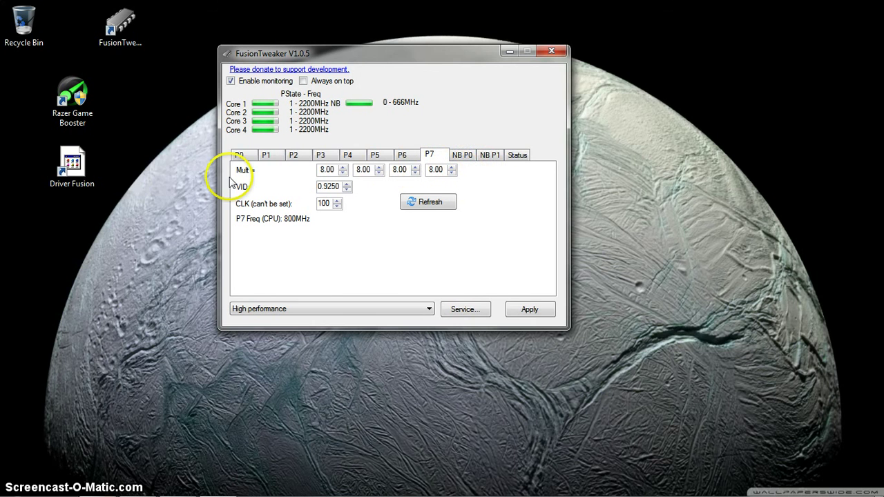
Apply the P-states, update and save them as permanent in the Service dialog, then close FusionTweaker.
{"action": "left_click", "coordinate": [522, 311]}
{"action": "left_click", "coordinate": [462, 309]}
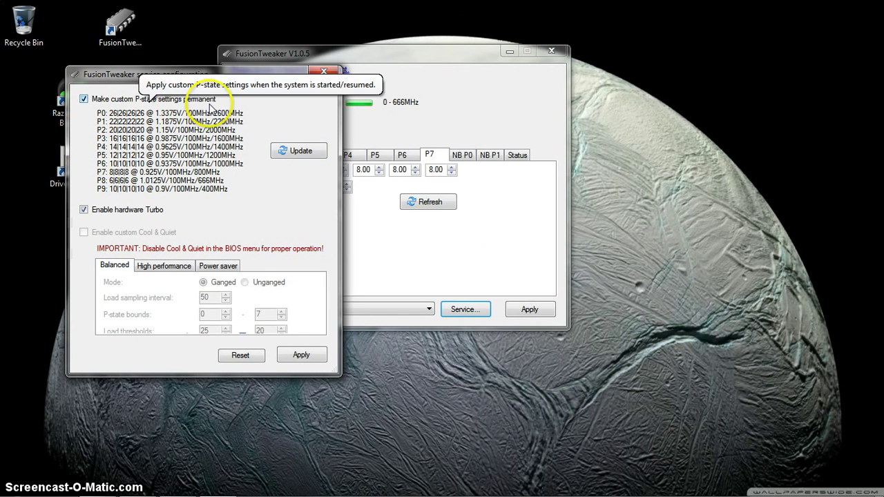
{"action": "left_click", "coordinate": [296, 151]}
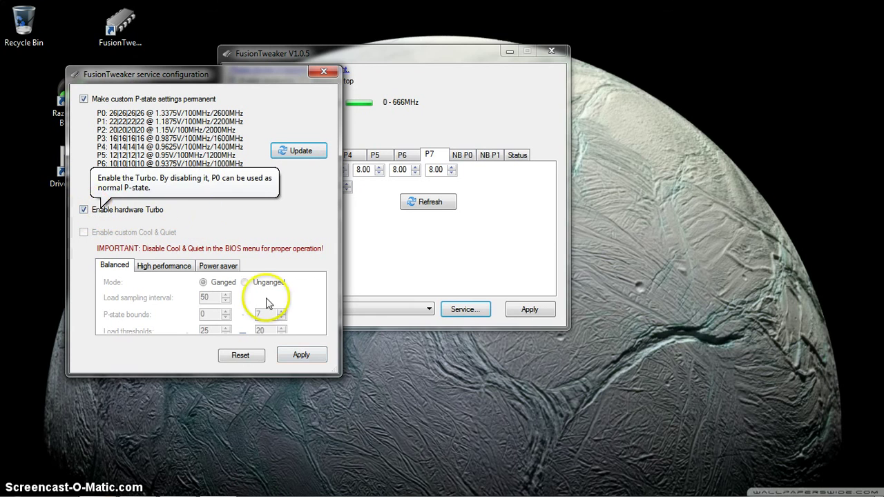
{"action": "left_click", "coordinate": [299, 364]}
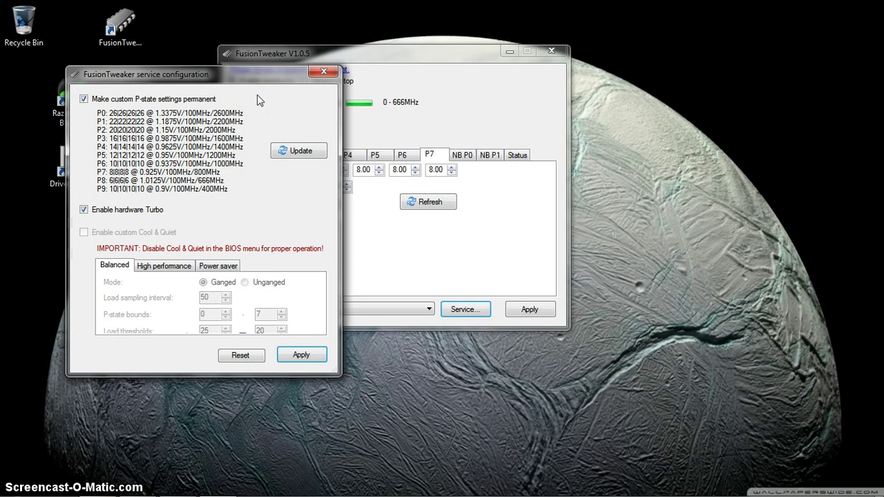
{"action": "left_click", "coordinate": [323, 72]}
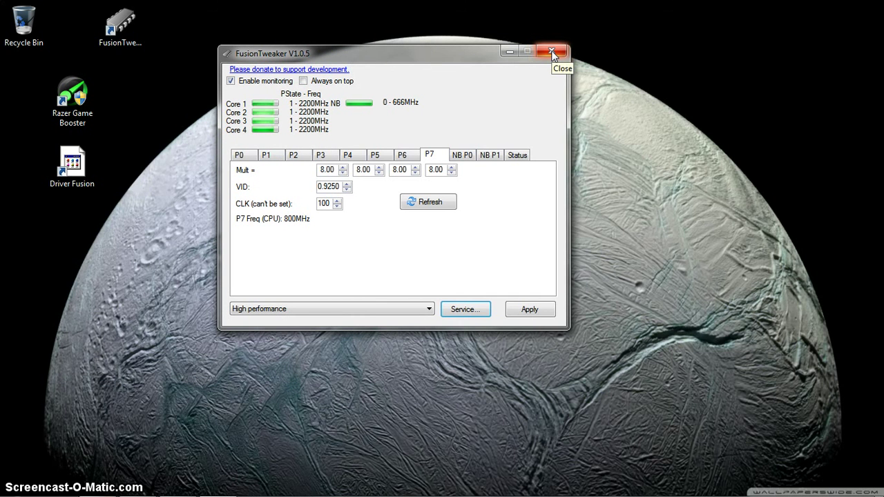
{"action": "left_click", "coordinate": [552, 53]}
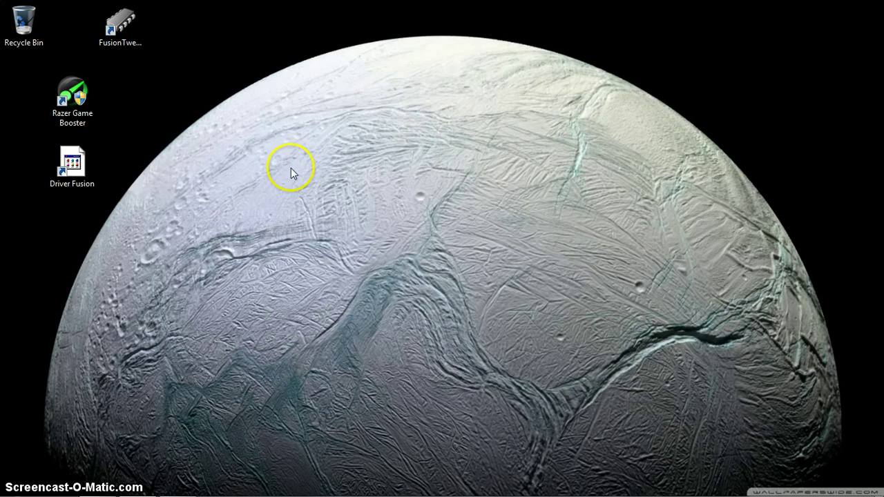
{"action": "double_click", "coordinate": [84, 92]}
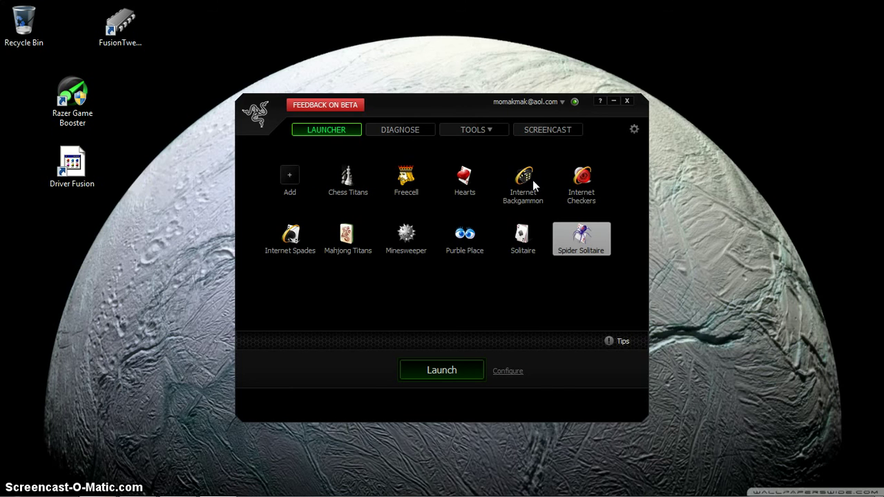
{"action": "left_click", "coordinate": [400, 130]}
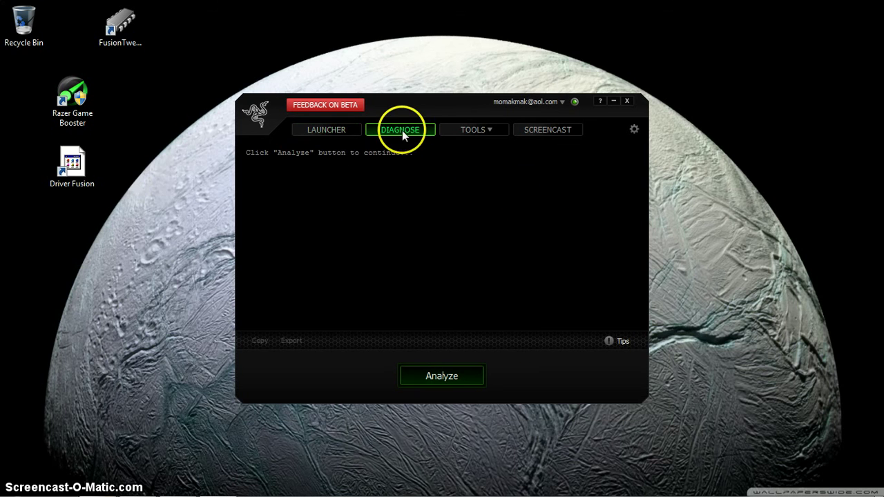
{"action": "left_click", "coordinate": [474, 131]}
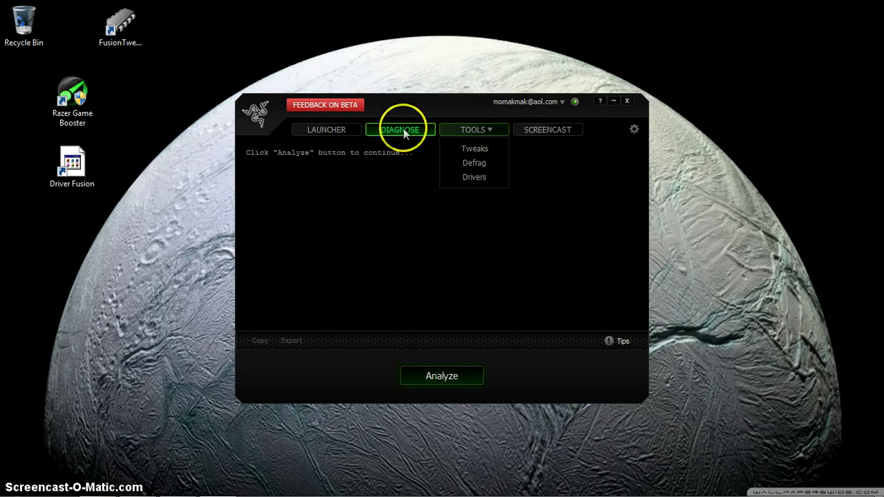
{"action": "left_click", "coordinate": [319, 131]}
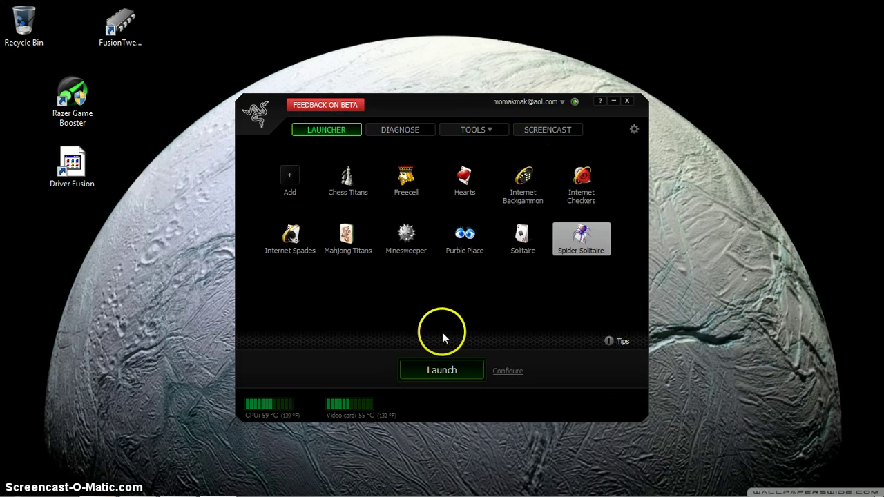
{"action": "left_click", "coordinate": [627, 101]}
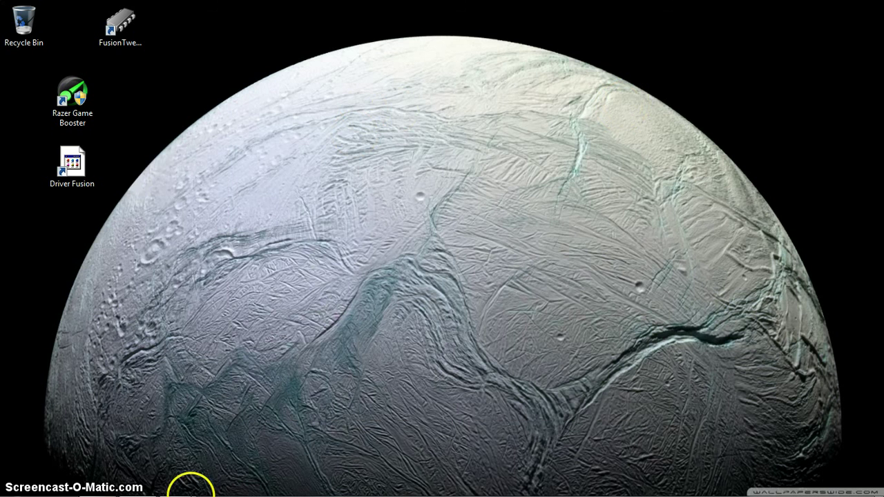
{"action": "mouse_move", "coordinate": [187, 483]}
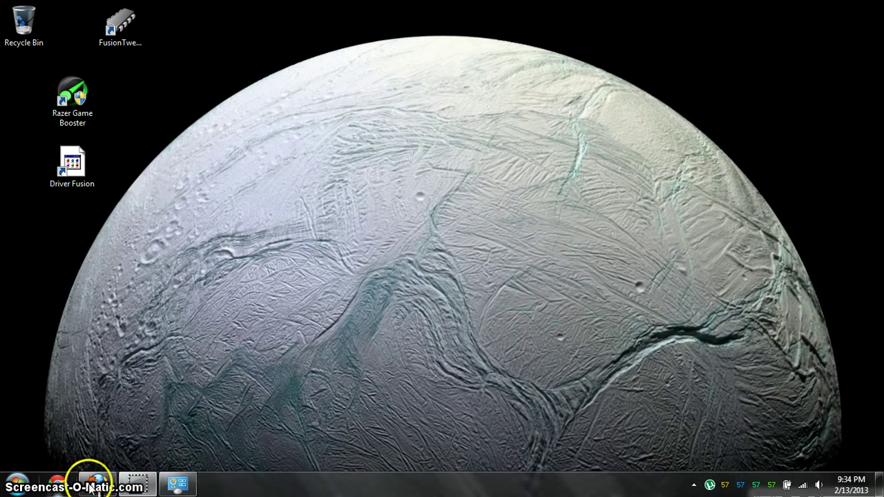